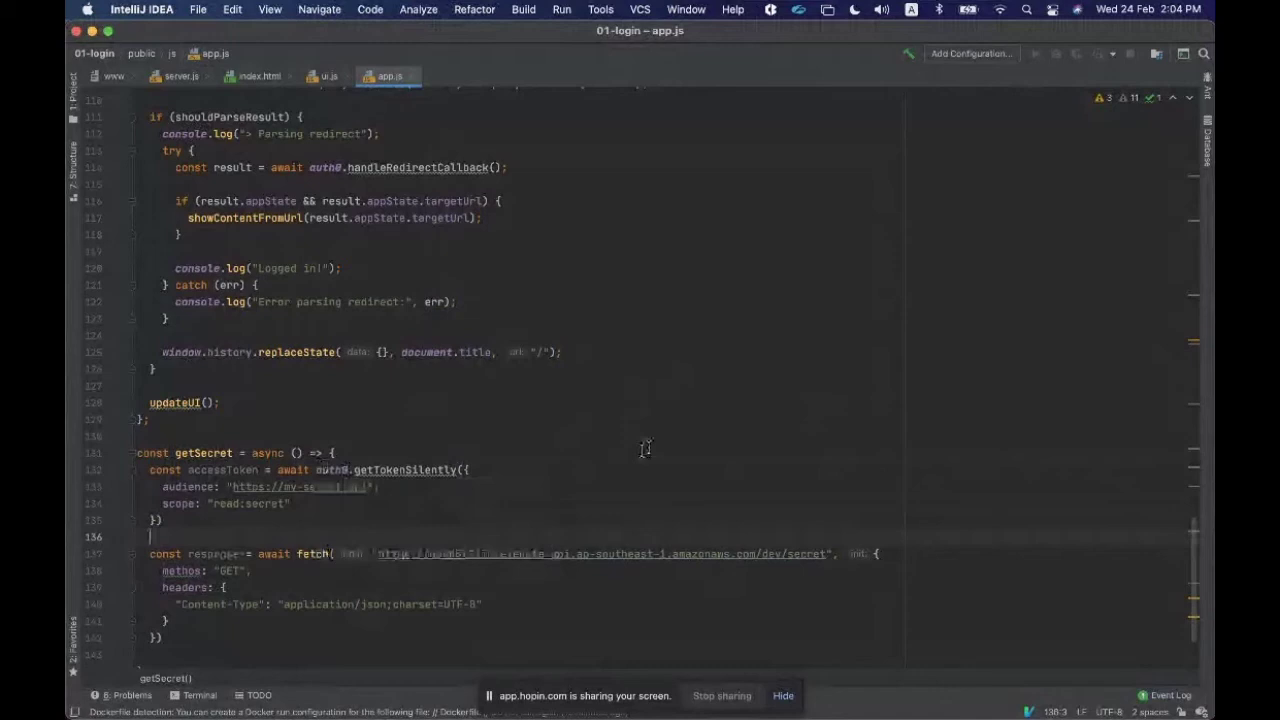
# Switch to Chrome and start a new API in the Auth0 dashboard with the name "my secret api".
pyautogui.press('super+Tab')
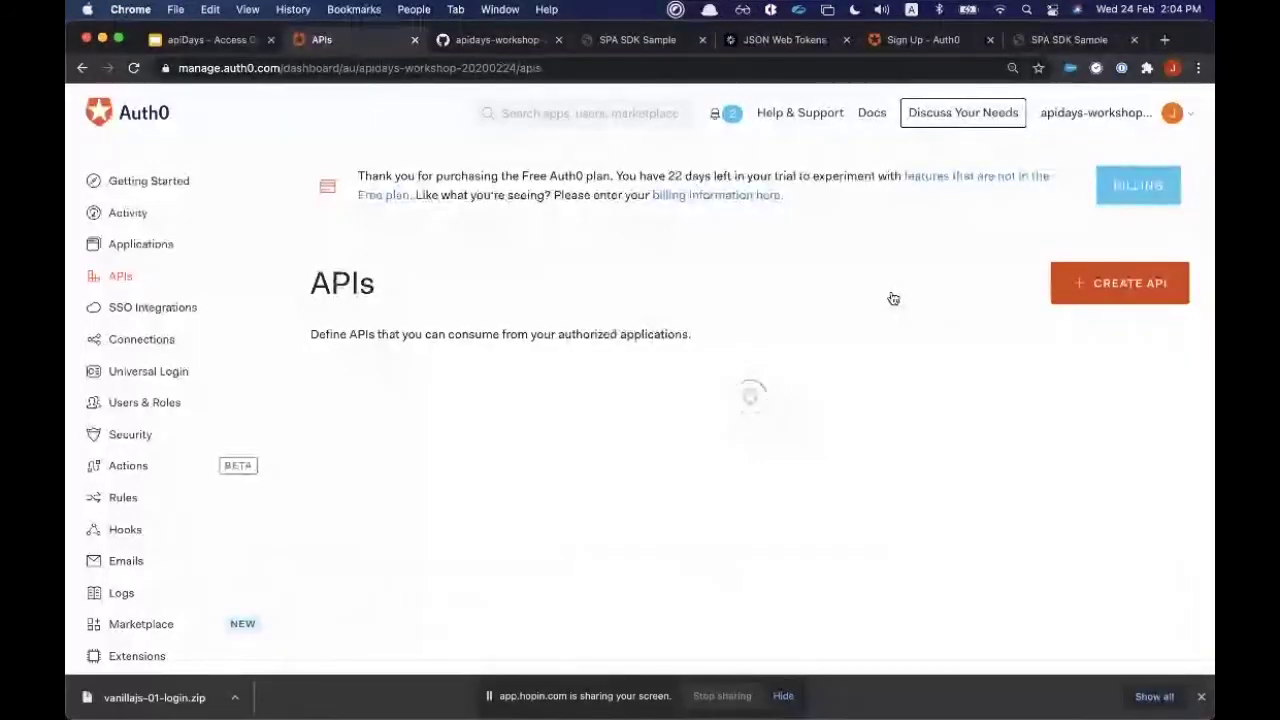
pyautogui.click(1110, 286)
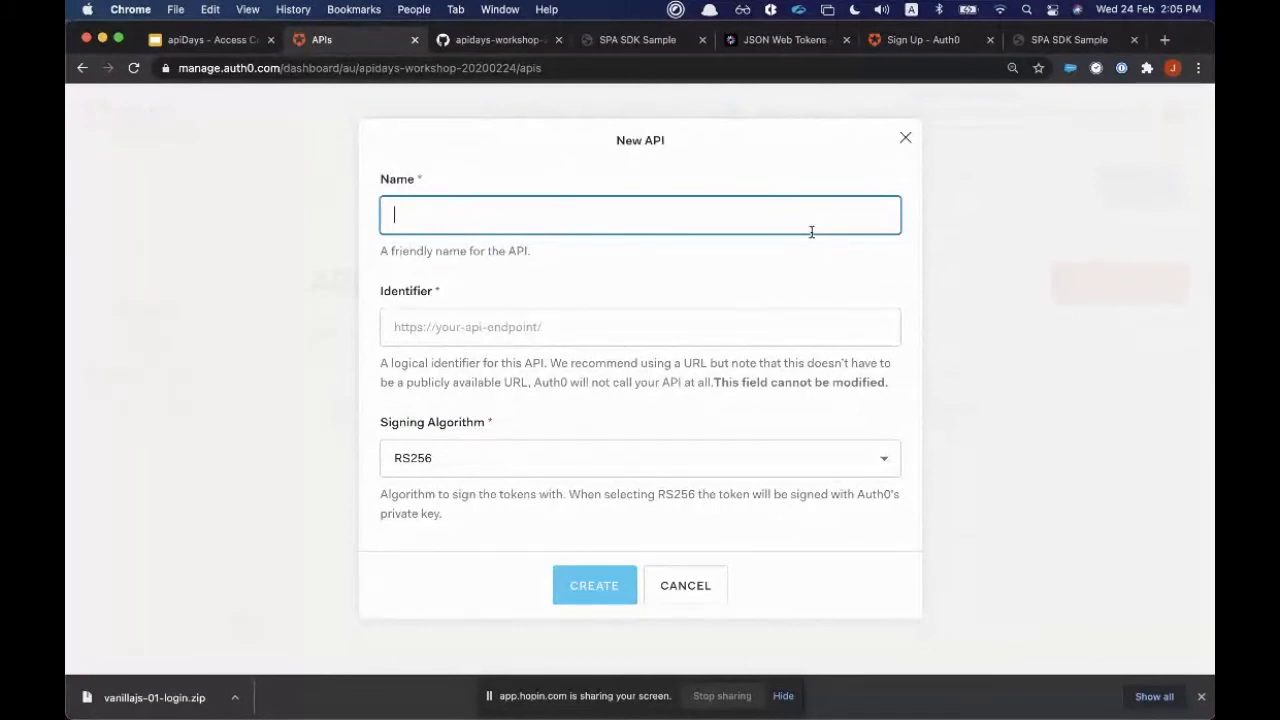
pyautogui.write('my secrect api')
pyautogui.press('Left')
pyautogui.press('Left')
pyautogui.press('Left')
pyautogui.press('Left')
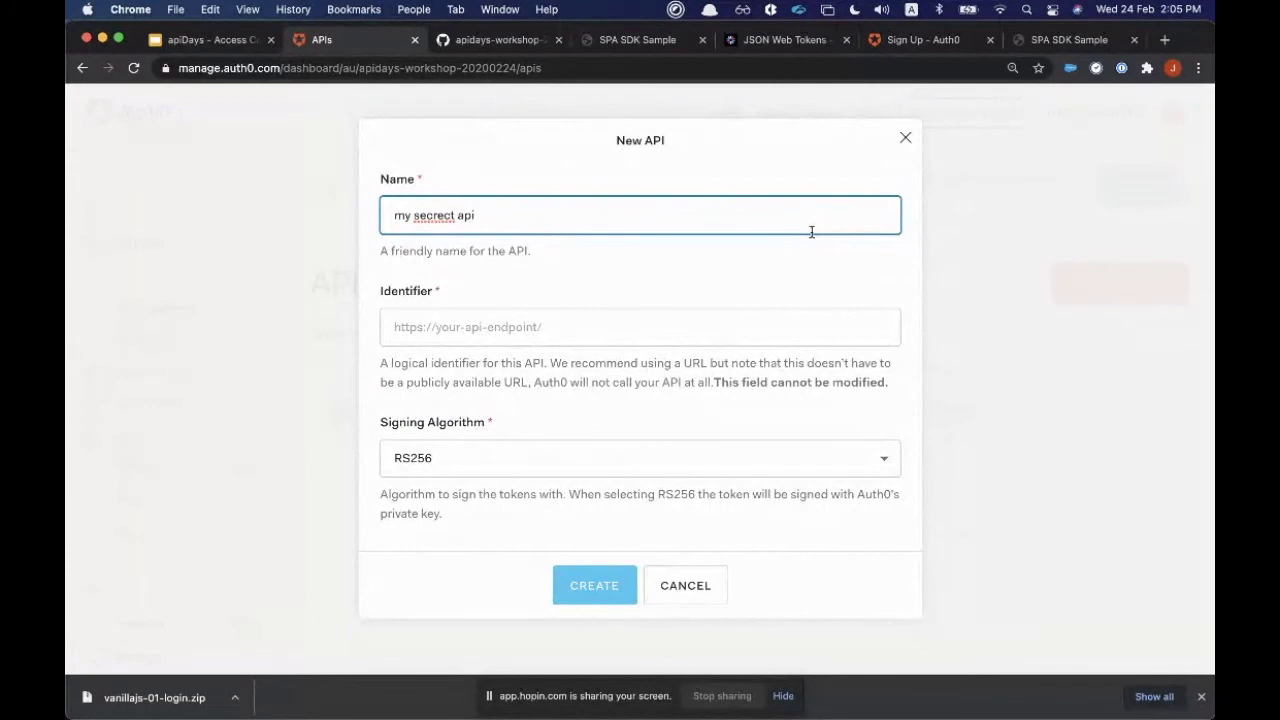
pyautogui.press('Delete')
pyautogui.click(803, 330)
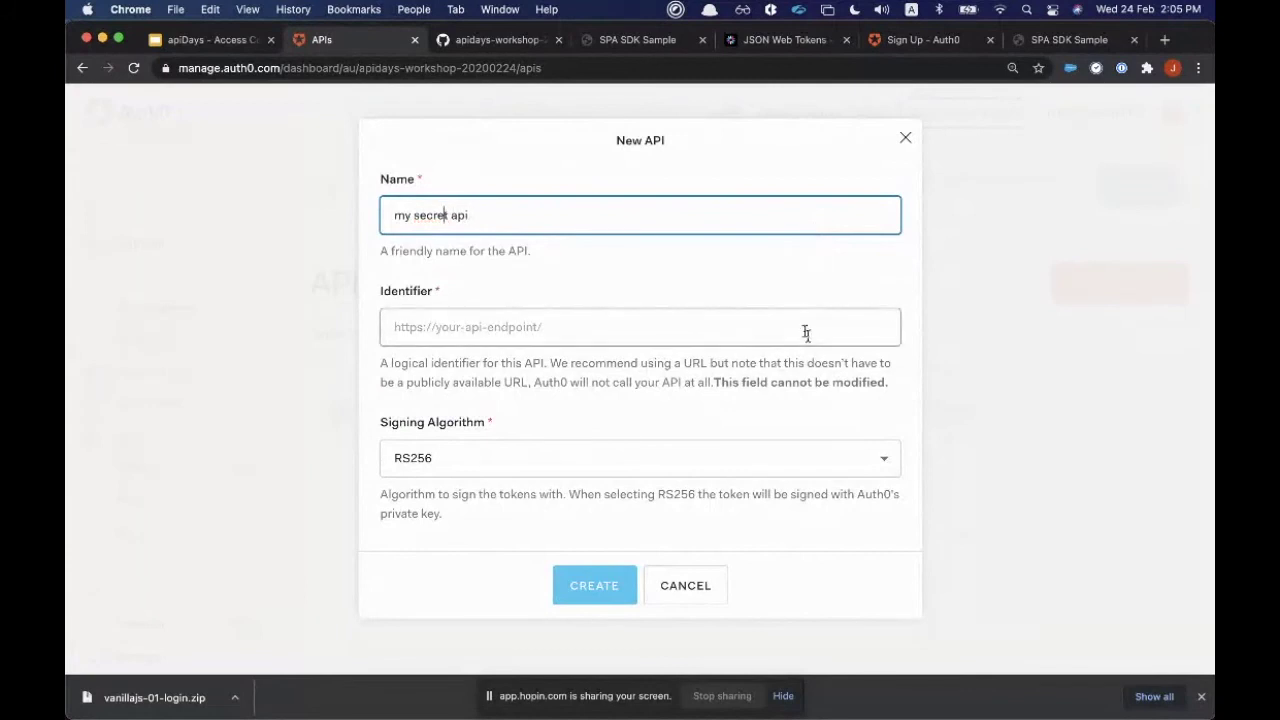
pyautogui.write('ht')
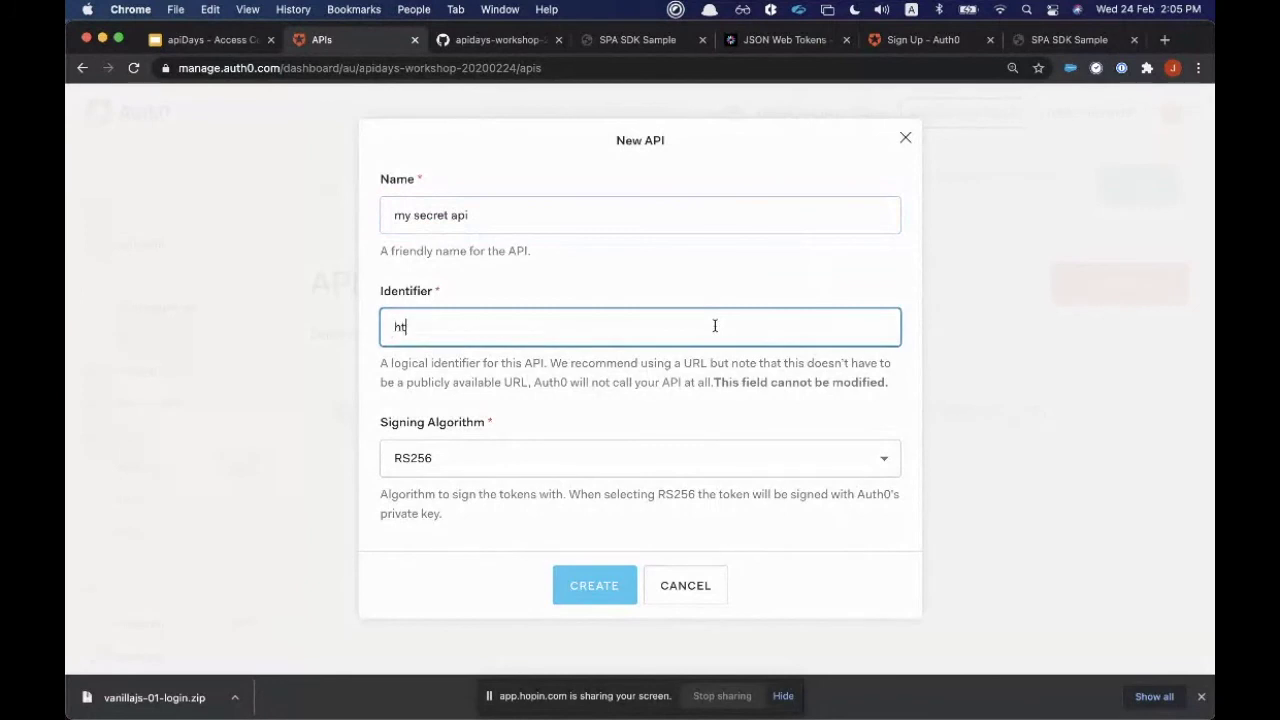
pyautogui.write('tps://my-secret-api')
pyautogui.click(606, 600)
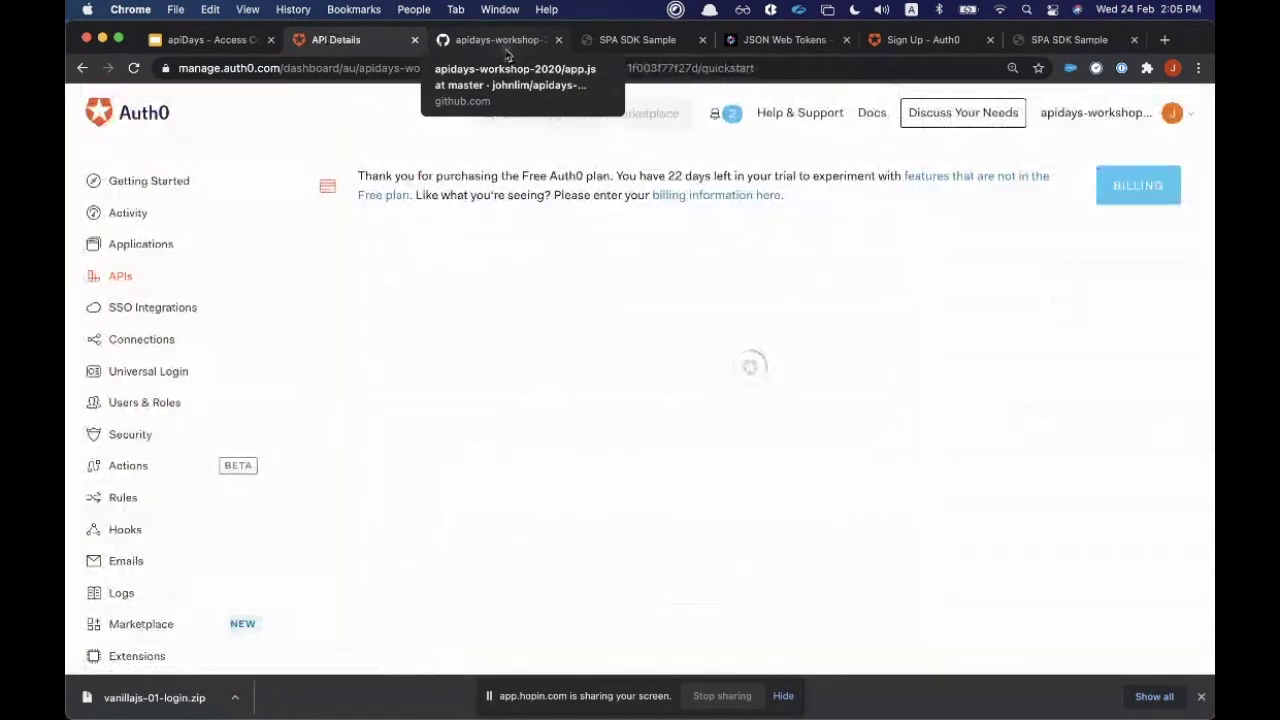
# Add the permission read:secret with the description "Ability to read secrets" to the my secret api entry.
pyautogui.scroll(-3, 570, 330)
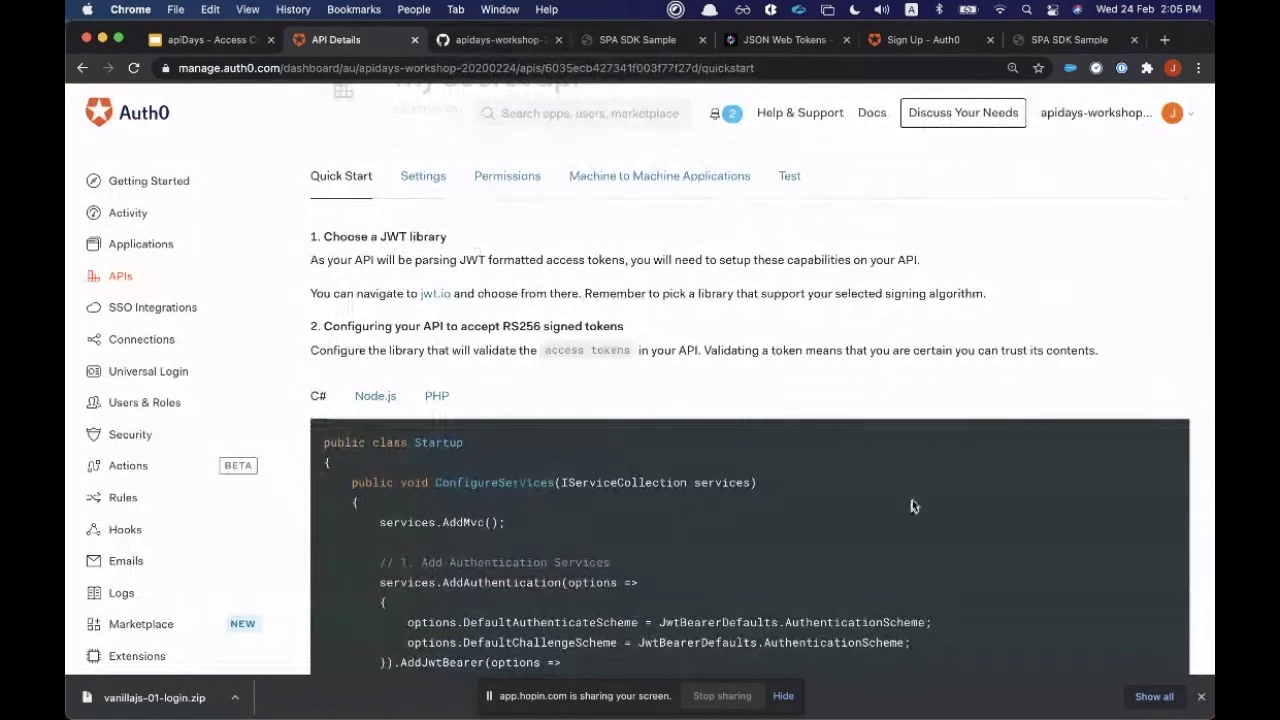
pyautogui.scroll(-2, 911, 506)
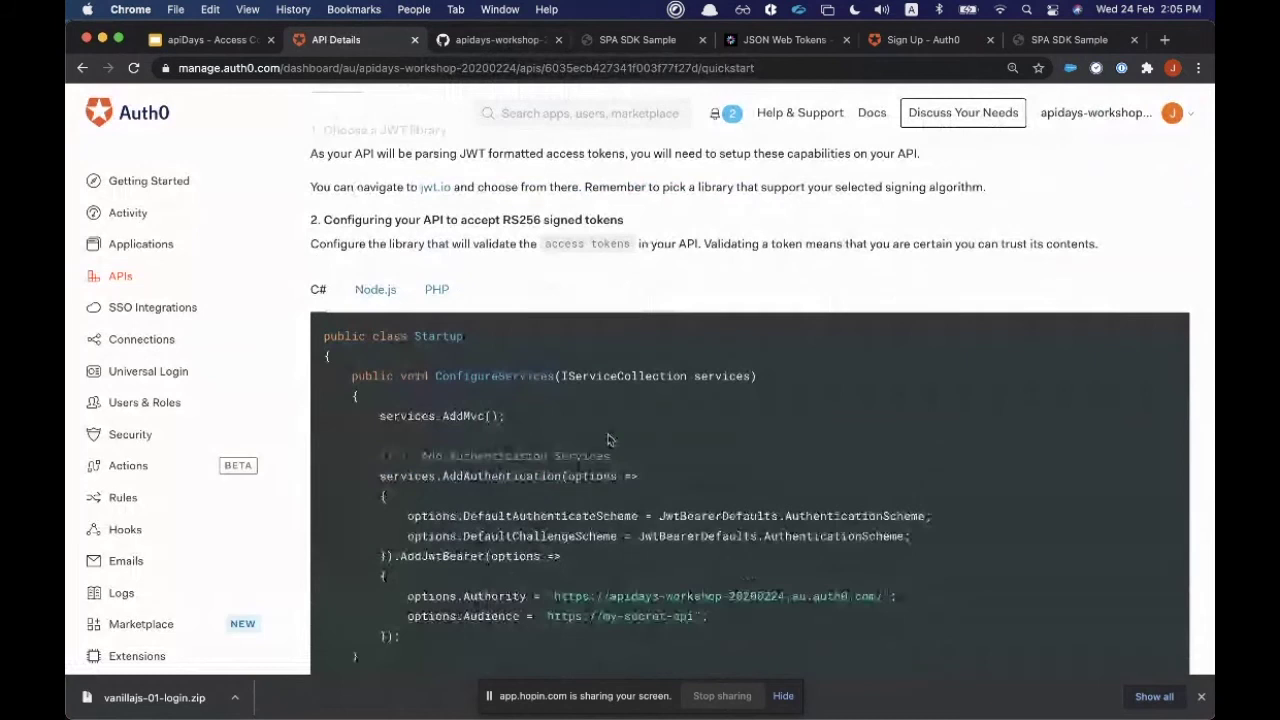
pyautogui.scroll(3, 608, 440)
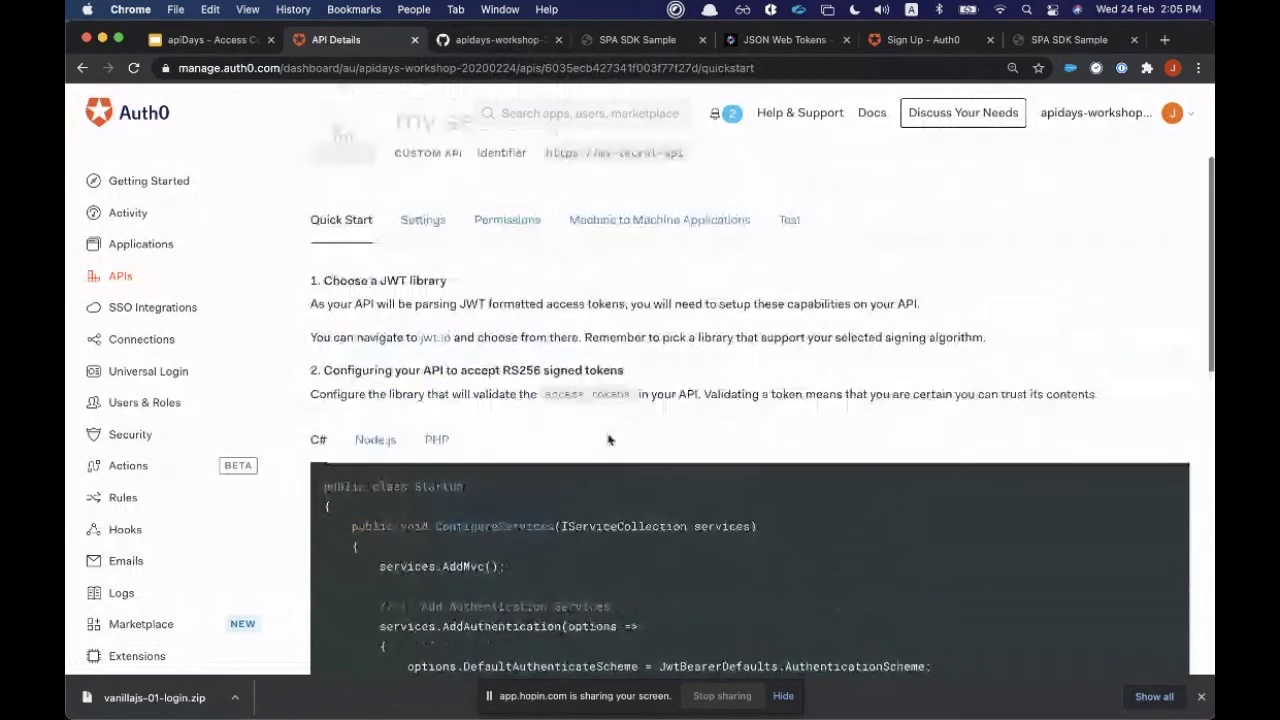
pyautogui.scroll(1, 608, 440)
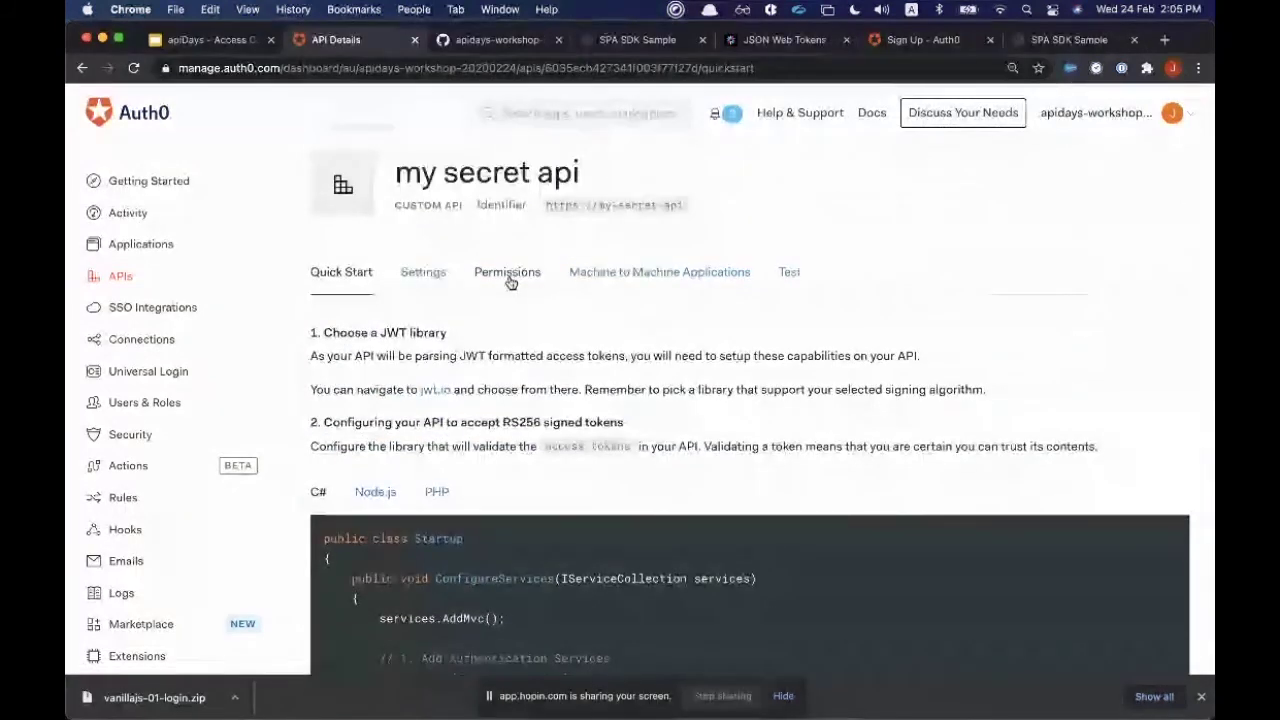
pyautogui.click(508, 279)
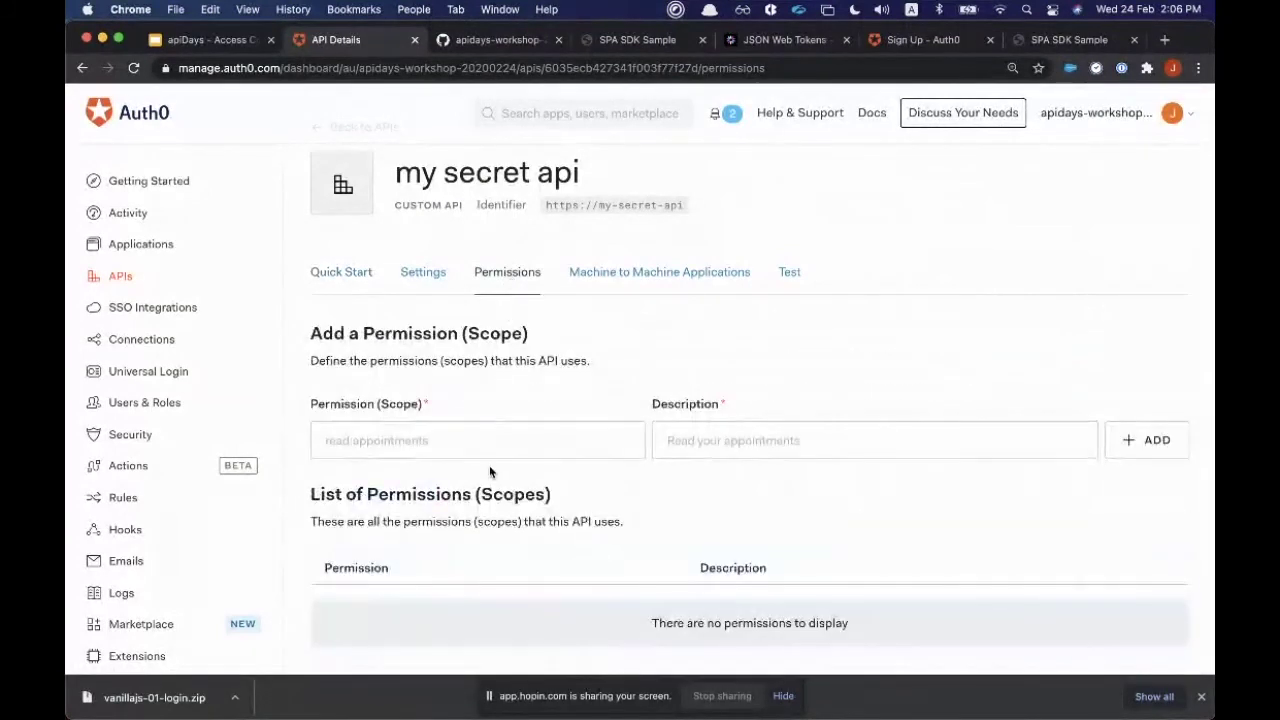
pyautogui.click(540, 433)
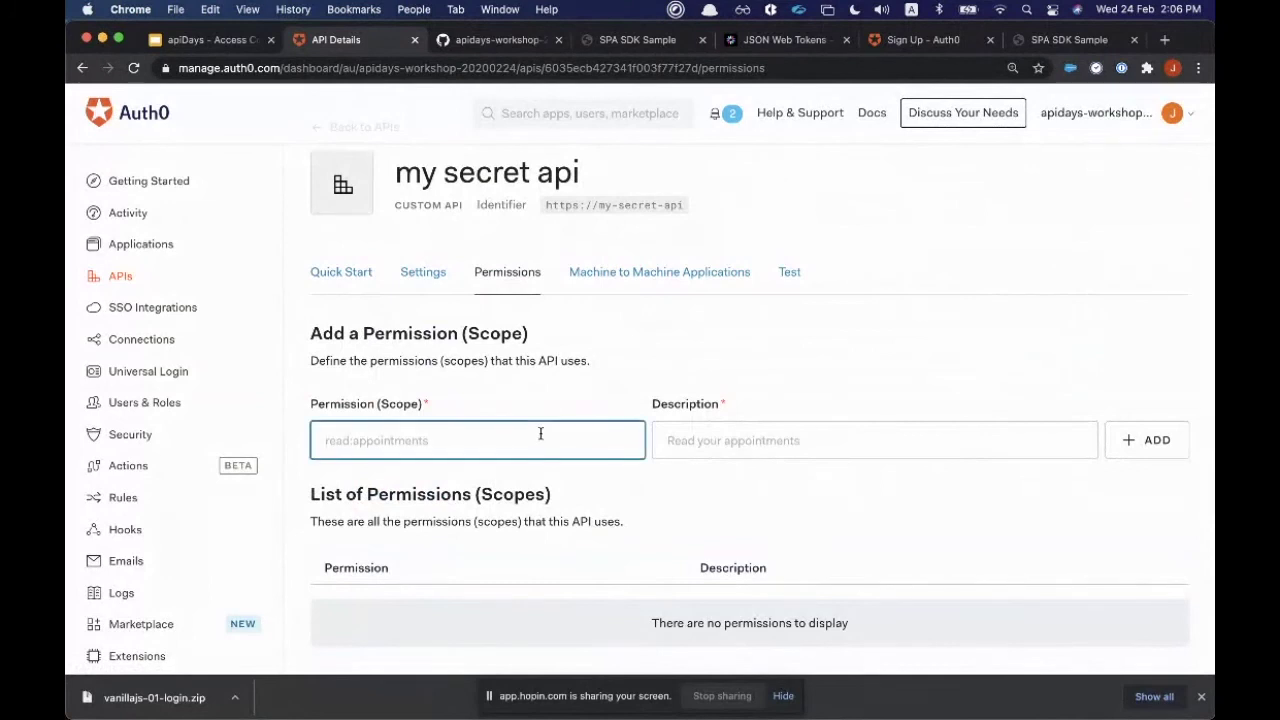
pyautogui.write('read:secret')
pyautogui.click(700, 437)
pyautogui.write('Ability to read sccrets')
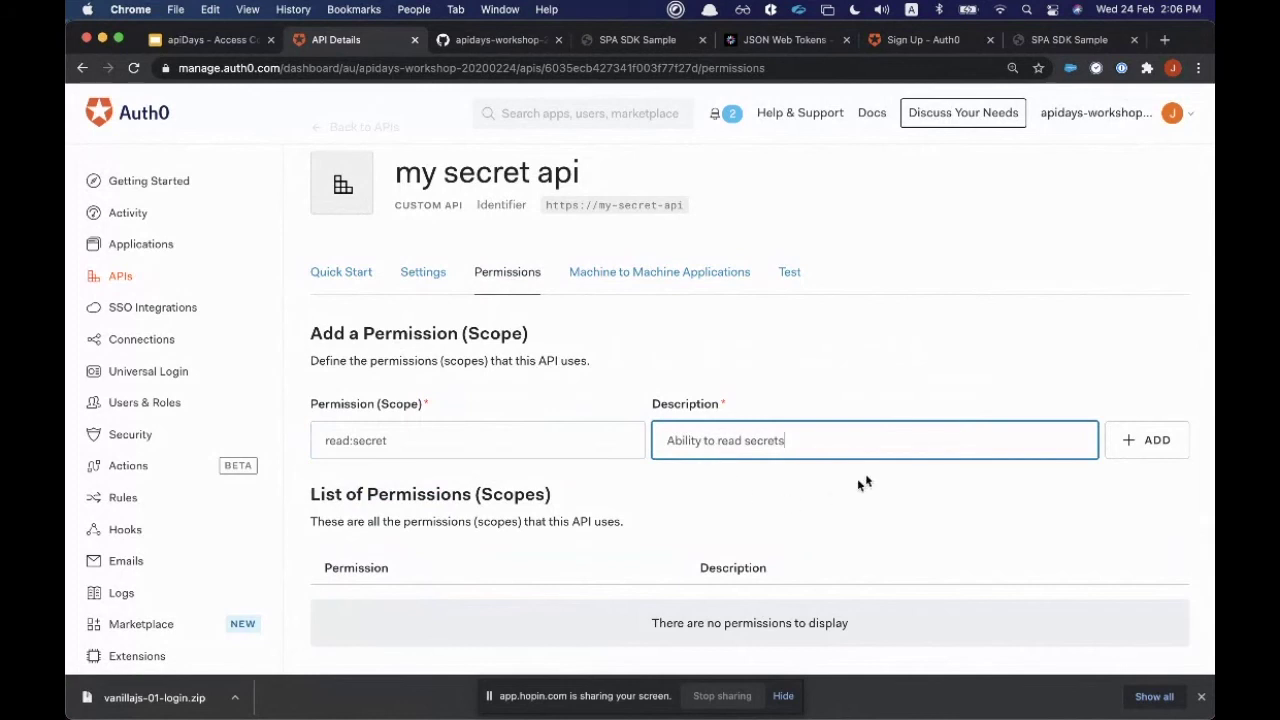
pyautogui.click(1149, 445)
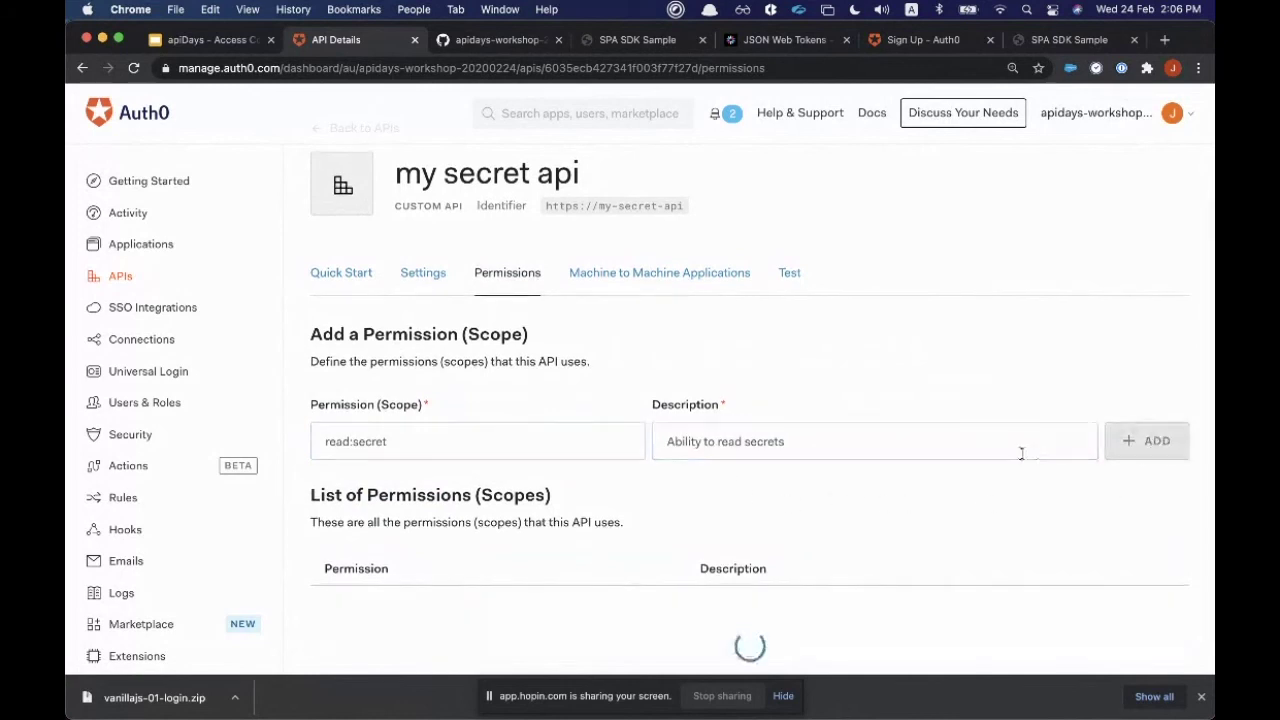
pyautogui.scroll(-1, 900, 451)
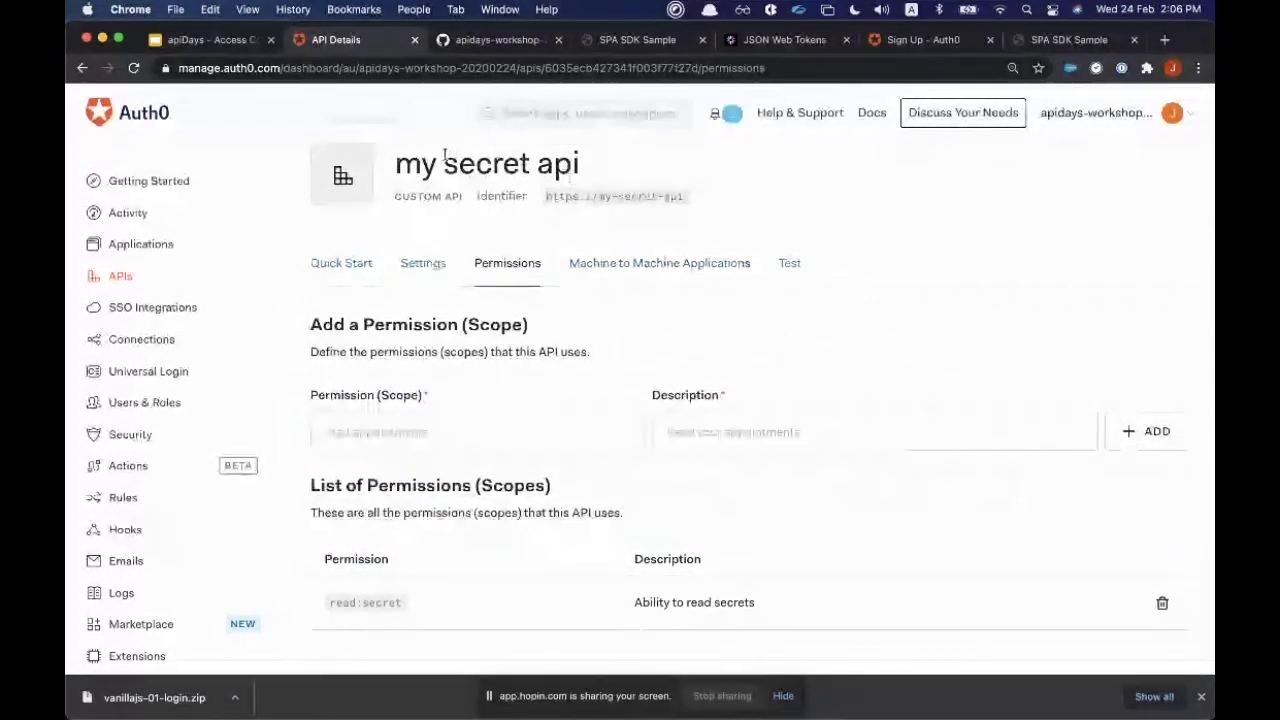
# Examine the getTokenSilently call, its audience and its scope in the workshop's app.js on GitHub.
pyautogui.click(497, 45)
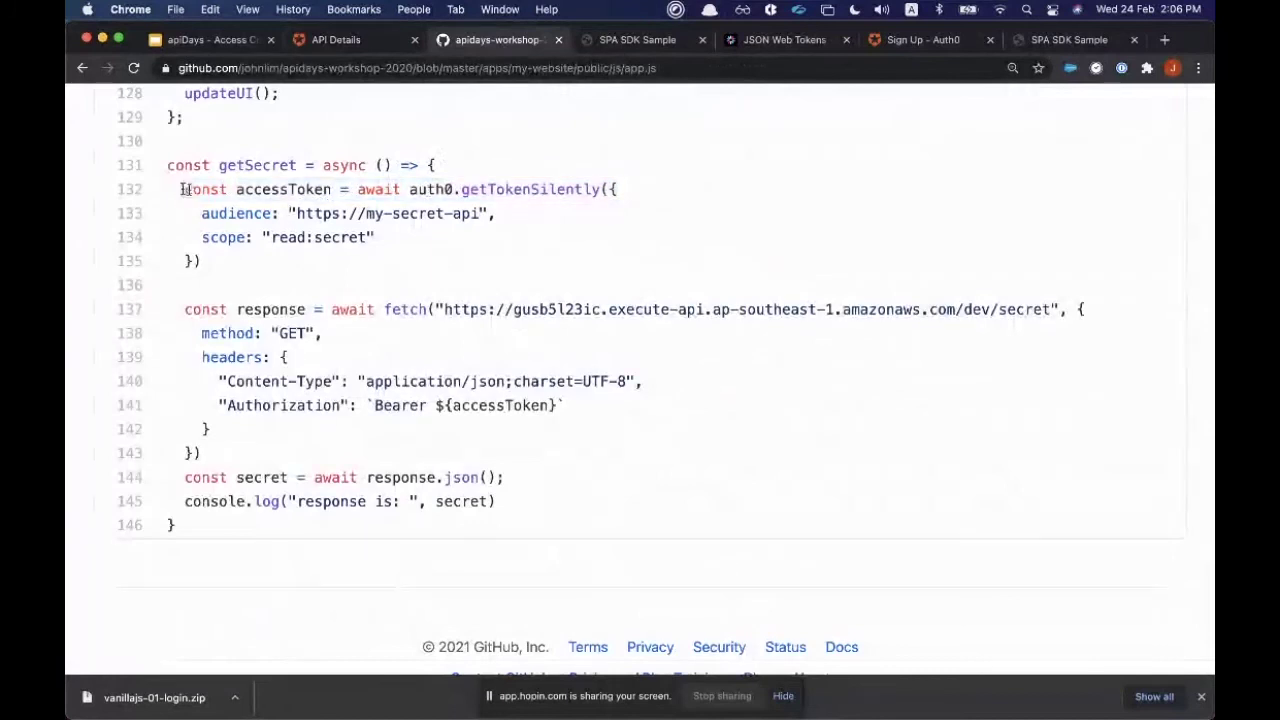
pyautogui.moveTo(185, 189); pyautogui.dragTo(657, 203)
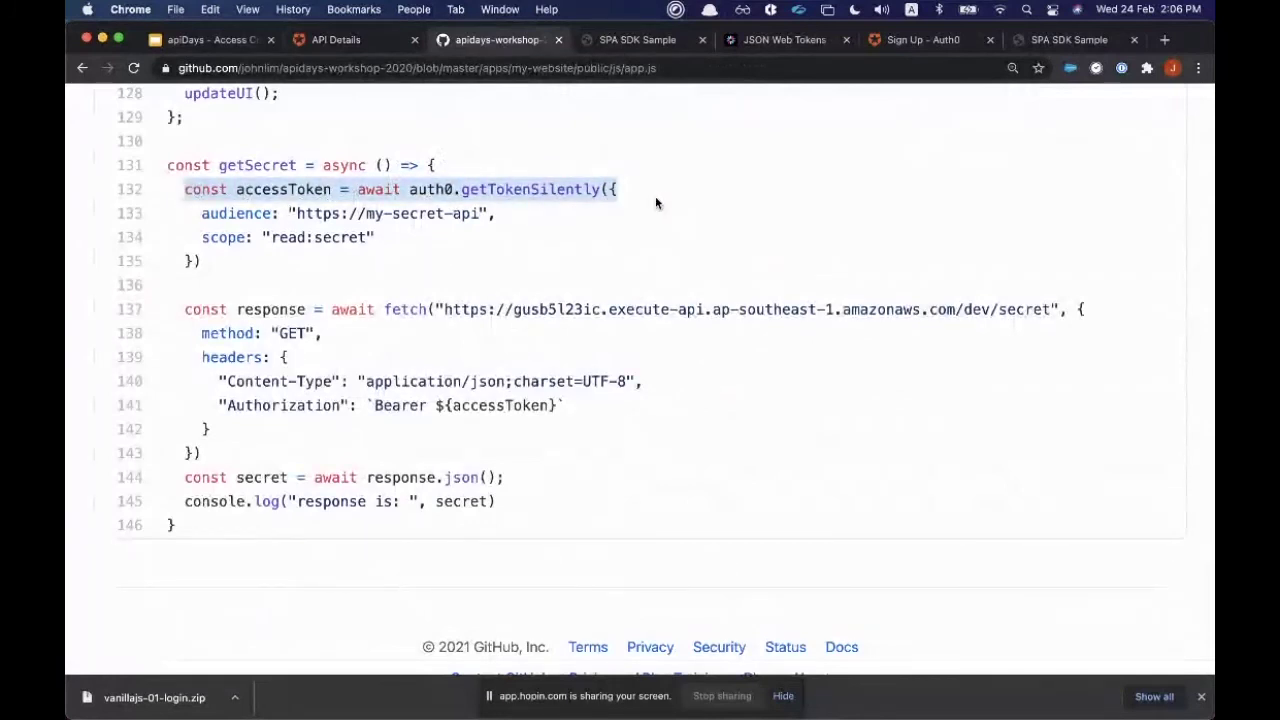
pyautogui.click(655, 197)
pyautogui.moveTo(296, 213); pyautogui.dragTo(484, 213)
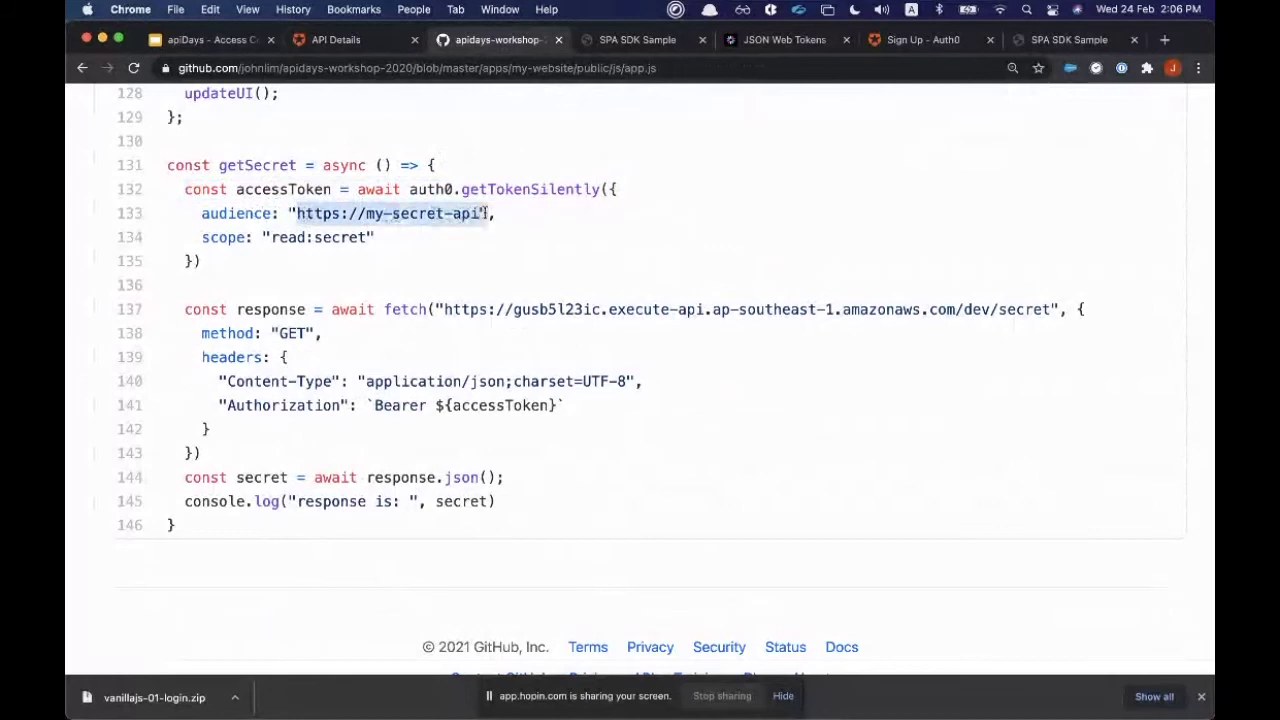
pyautogui.click(205, 237)
pyautogui.moveTo(203, 237); pyautogui.dragTo(384, 249)
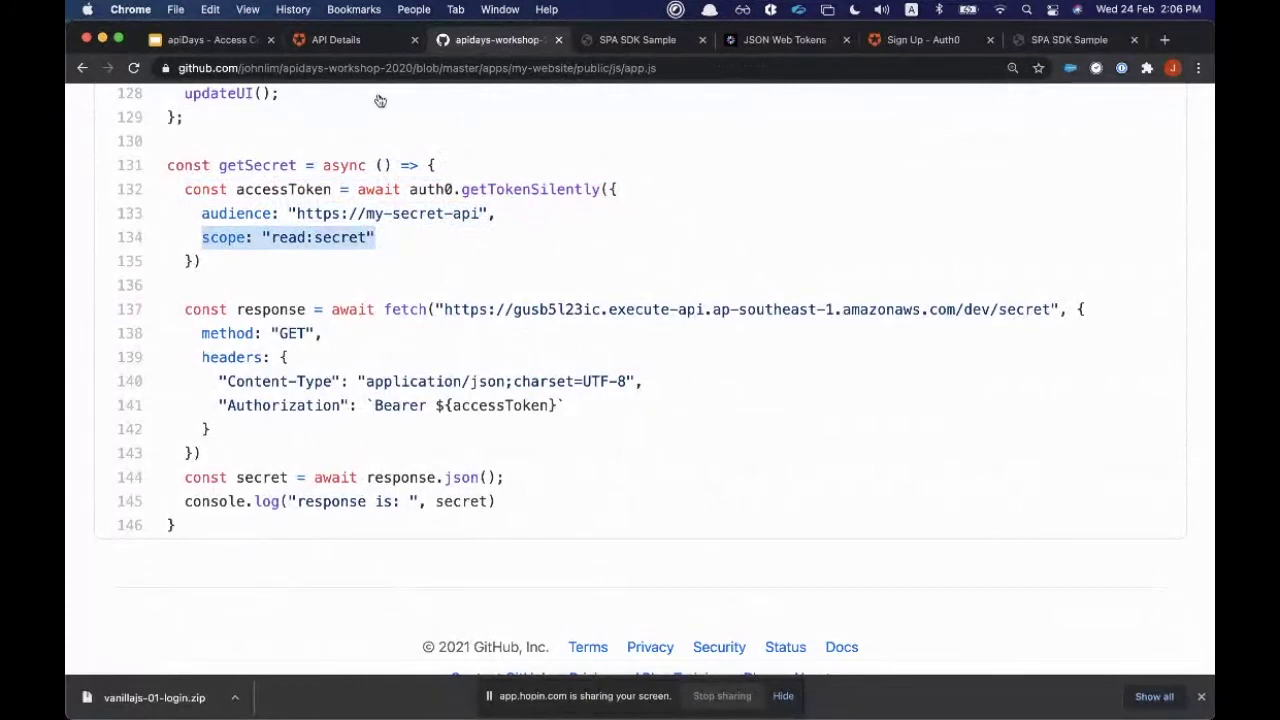
# In IntelliJ's app.js, add the header "Authorization": `Bearer ${accessToken}` after Content-Type in getSecret's fetch call, copying it from the GitHub version.
pyautogui.press('super+Tab')
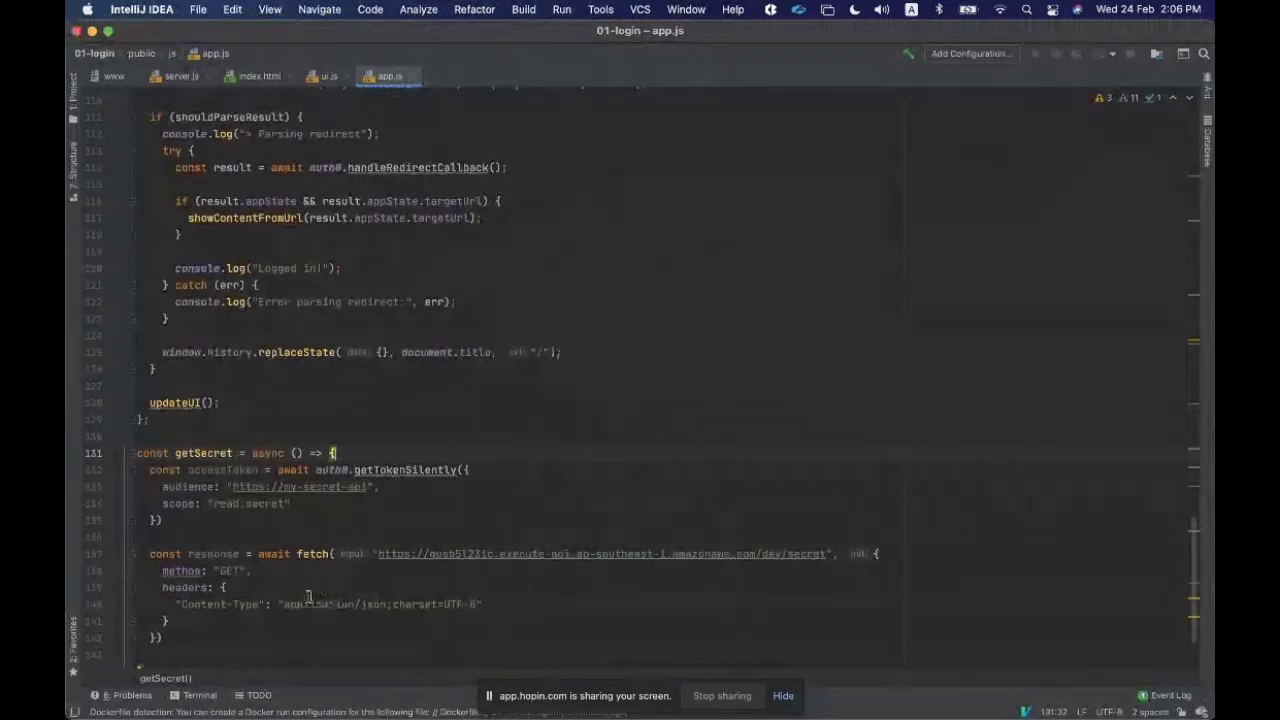
pyautogui.click(505, 604)
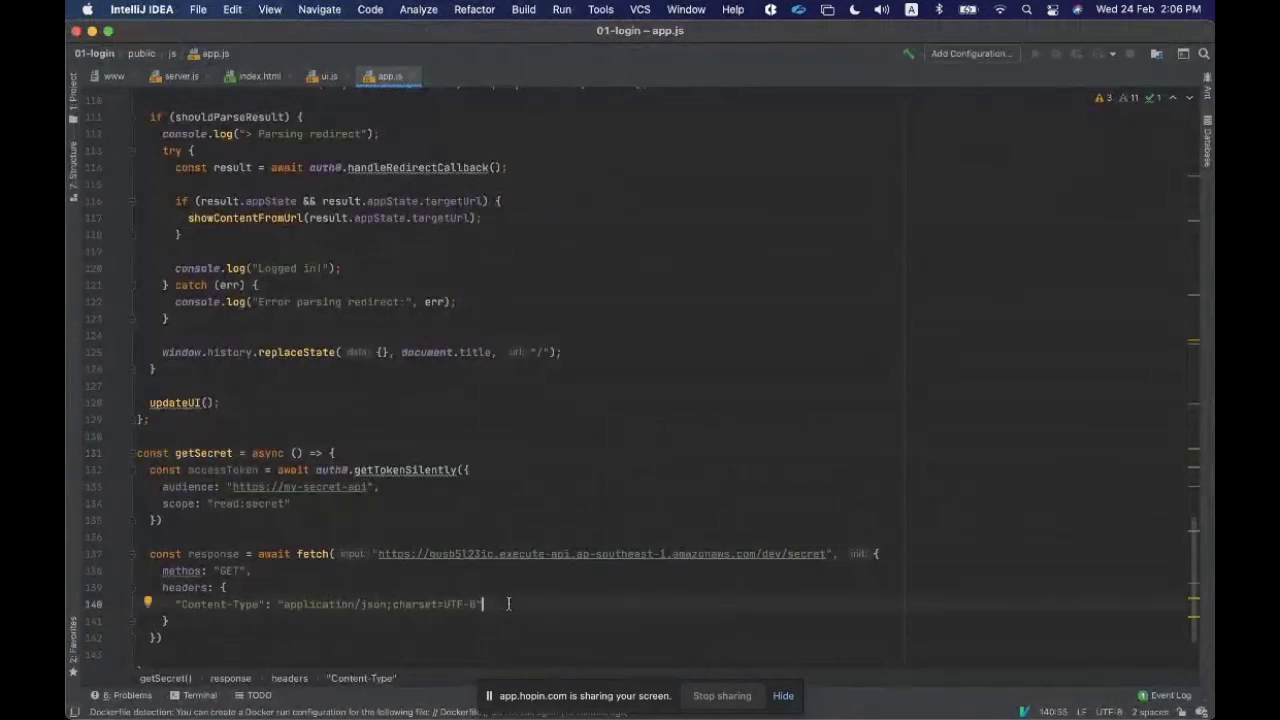
pyautogui.write(',')
pyautogui.press('Return')
pyautogui.write('"')
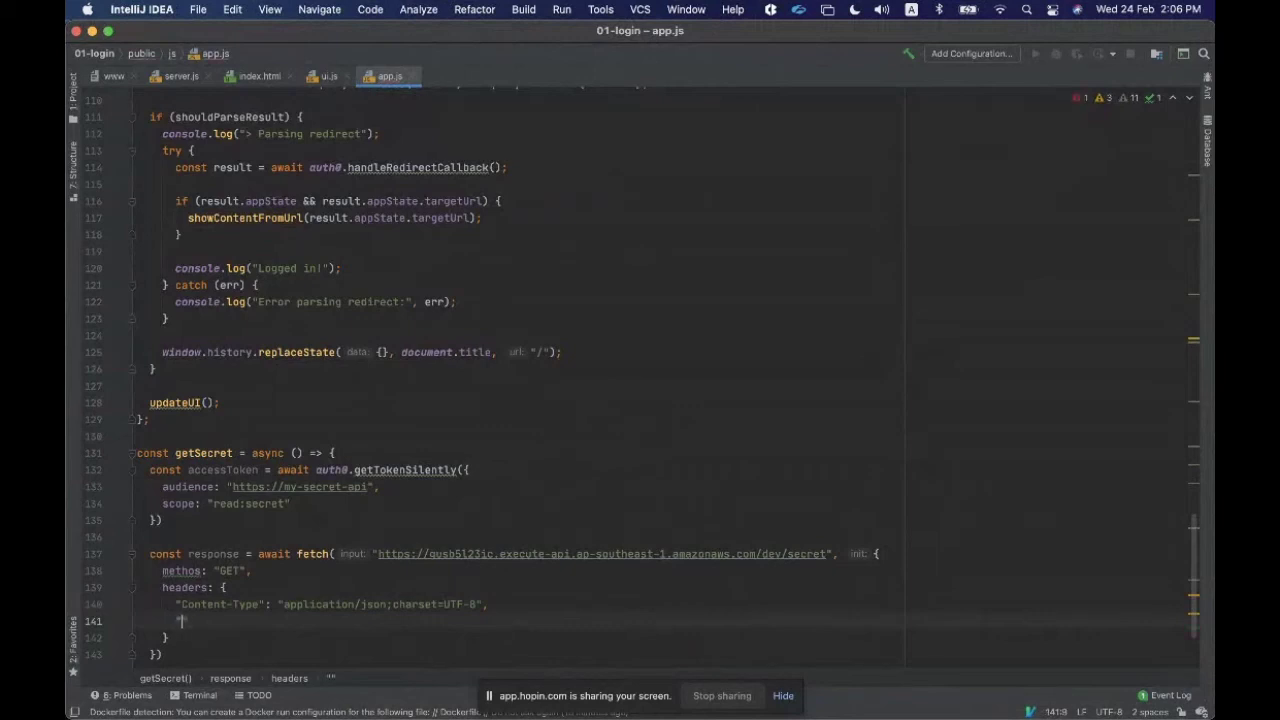
pyautogui.press('super+Tab')
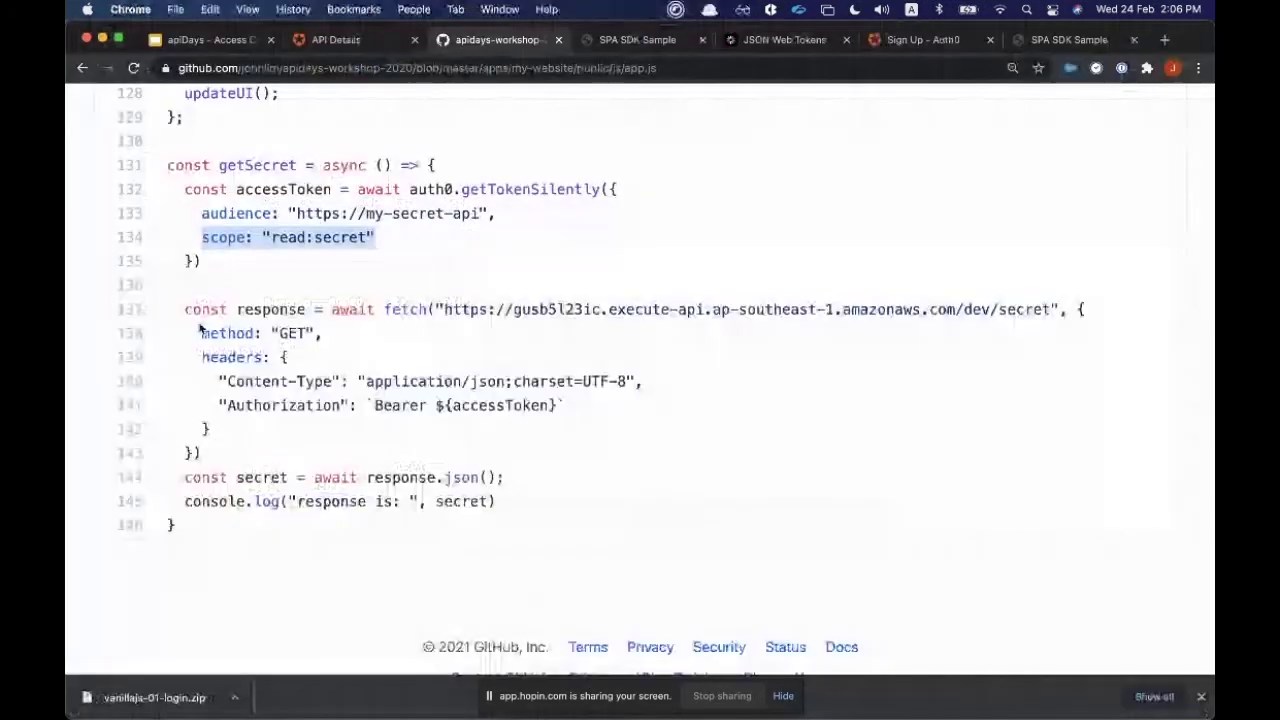
pyautogui.moveTo(217, 402); pyautogui.dragTo(574, 406)
pyautogui.press('super+c')
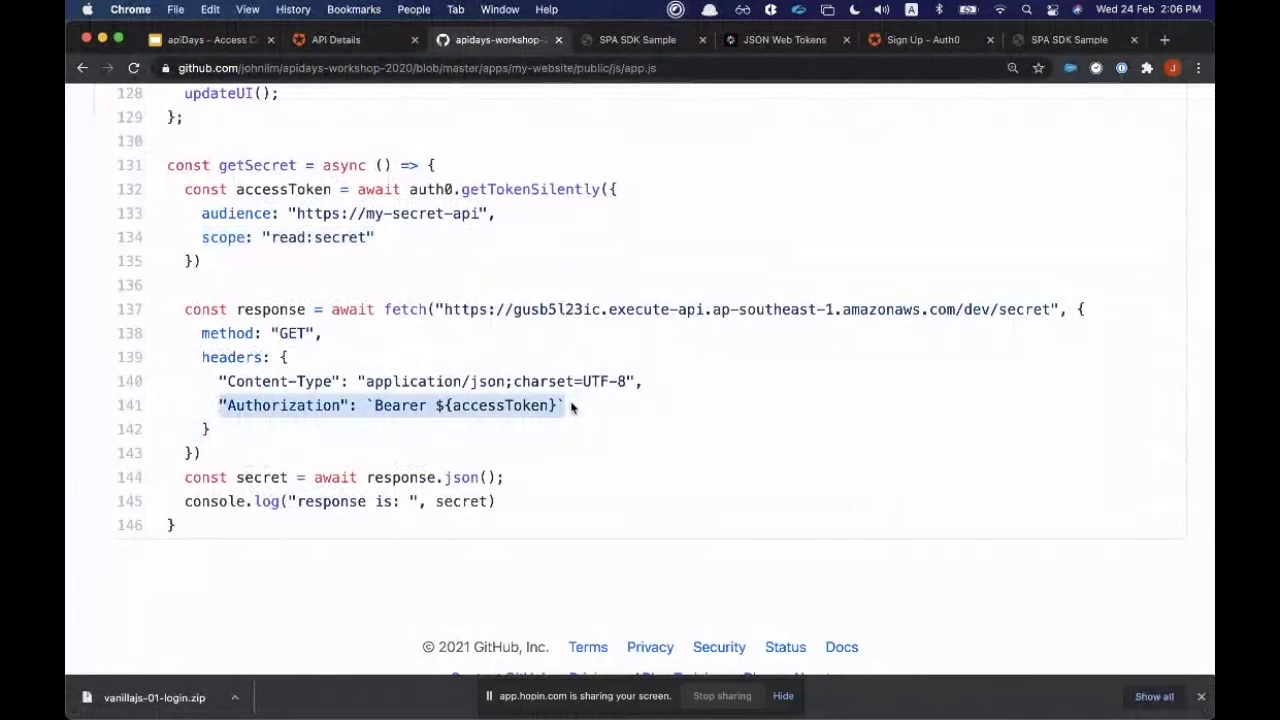
pyautogui.press('super+Tab')
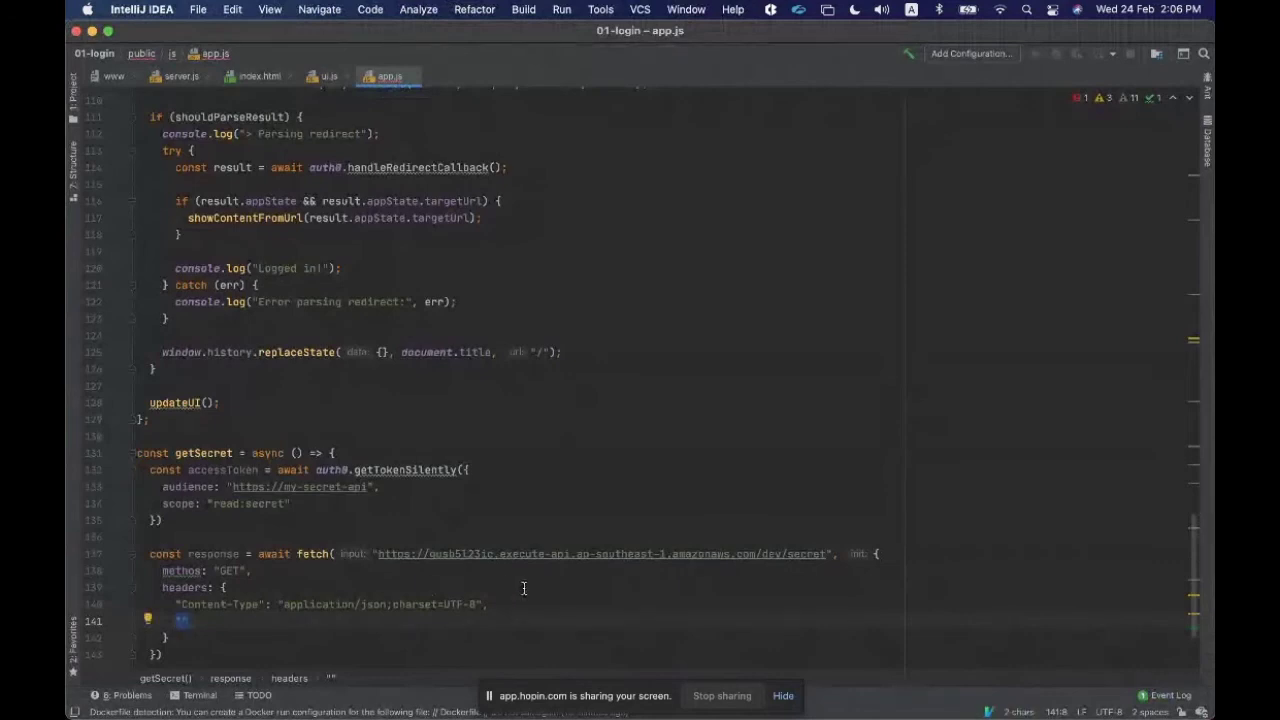
pyautogui.press('super+v')
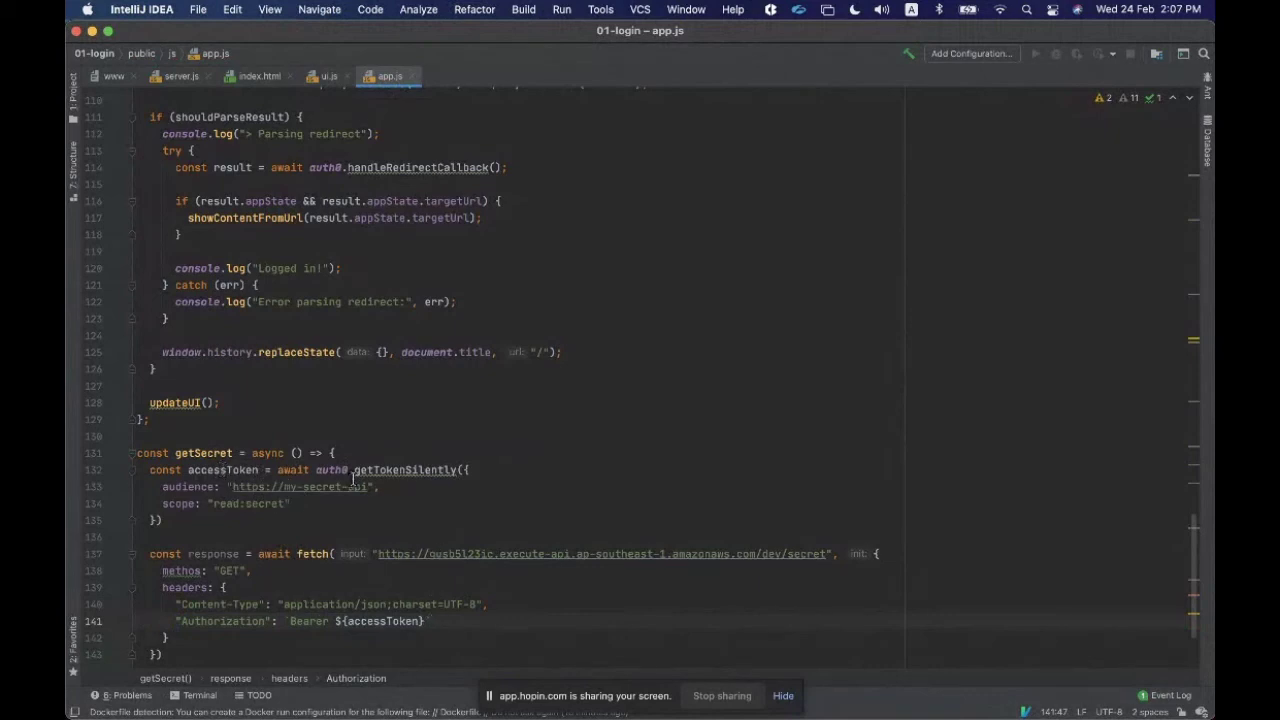
# Switch to the SPA sample site in Chrome and log out of the current account.
pyautogui.press('super+Tab')
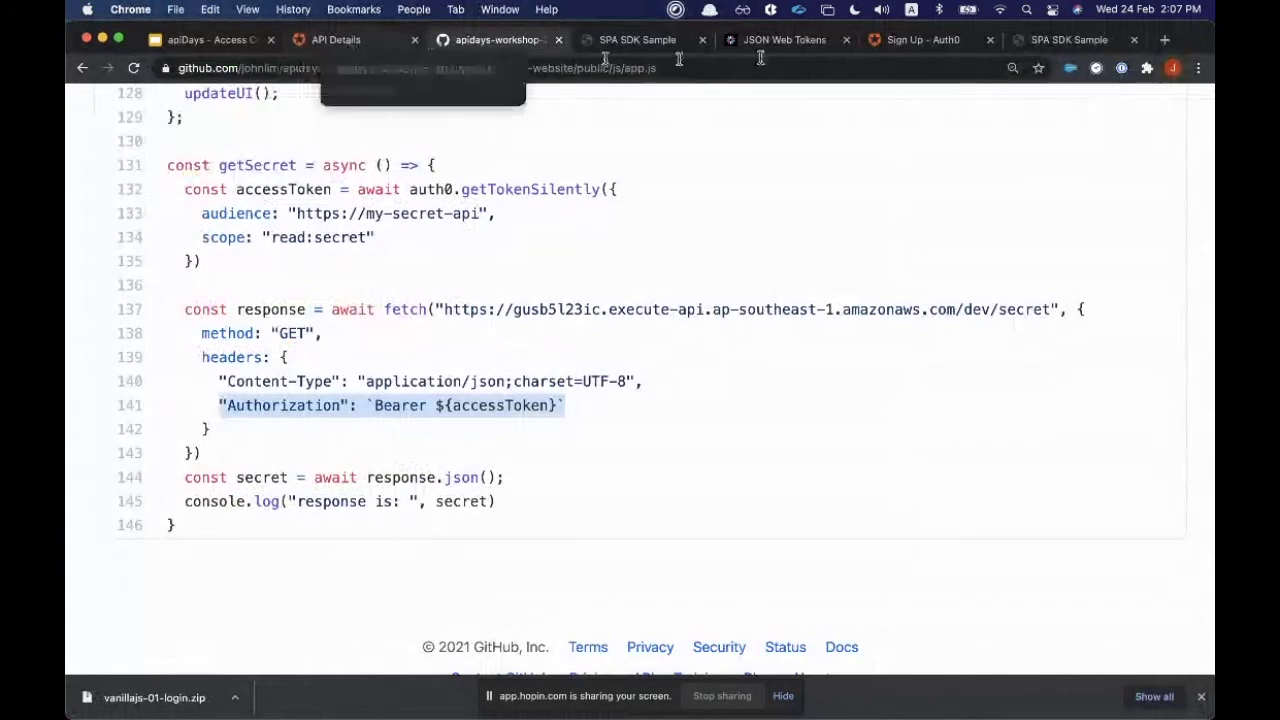
pyautogui.click(1052, 46)
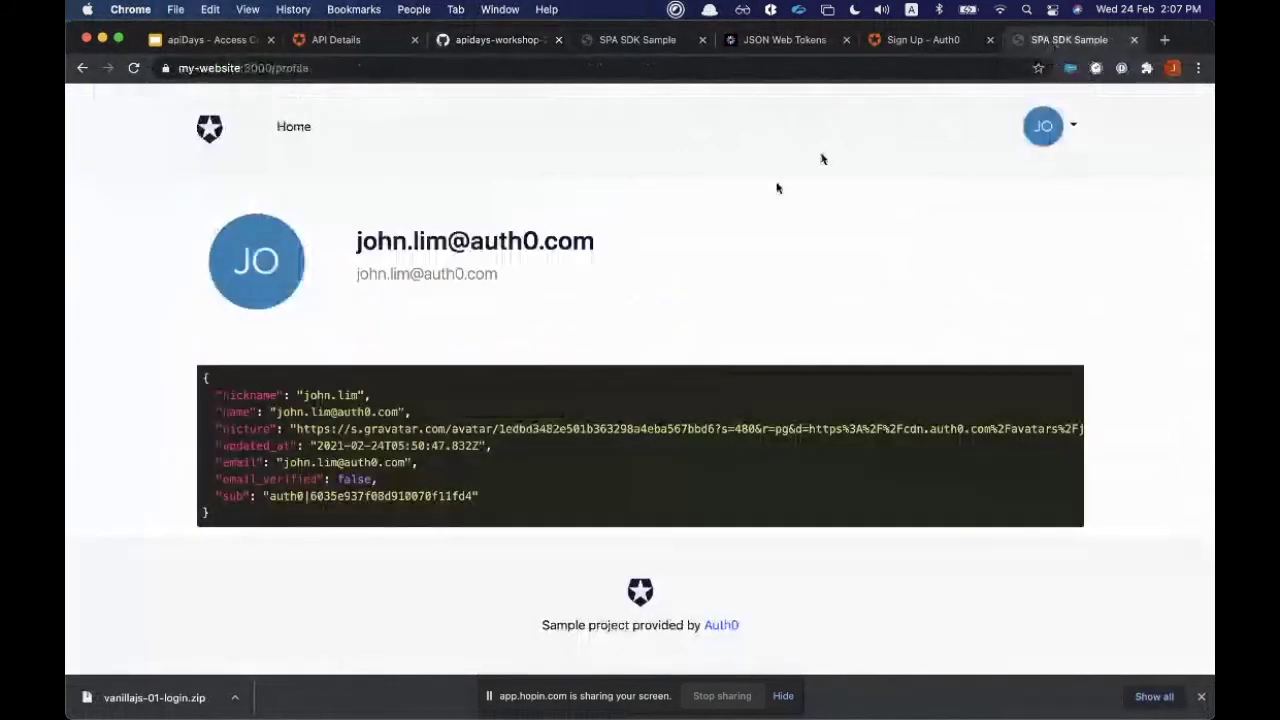
pyautogui.click(1048, 138)
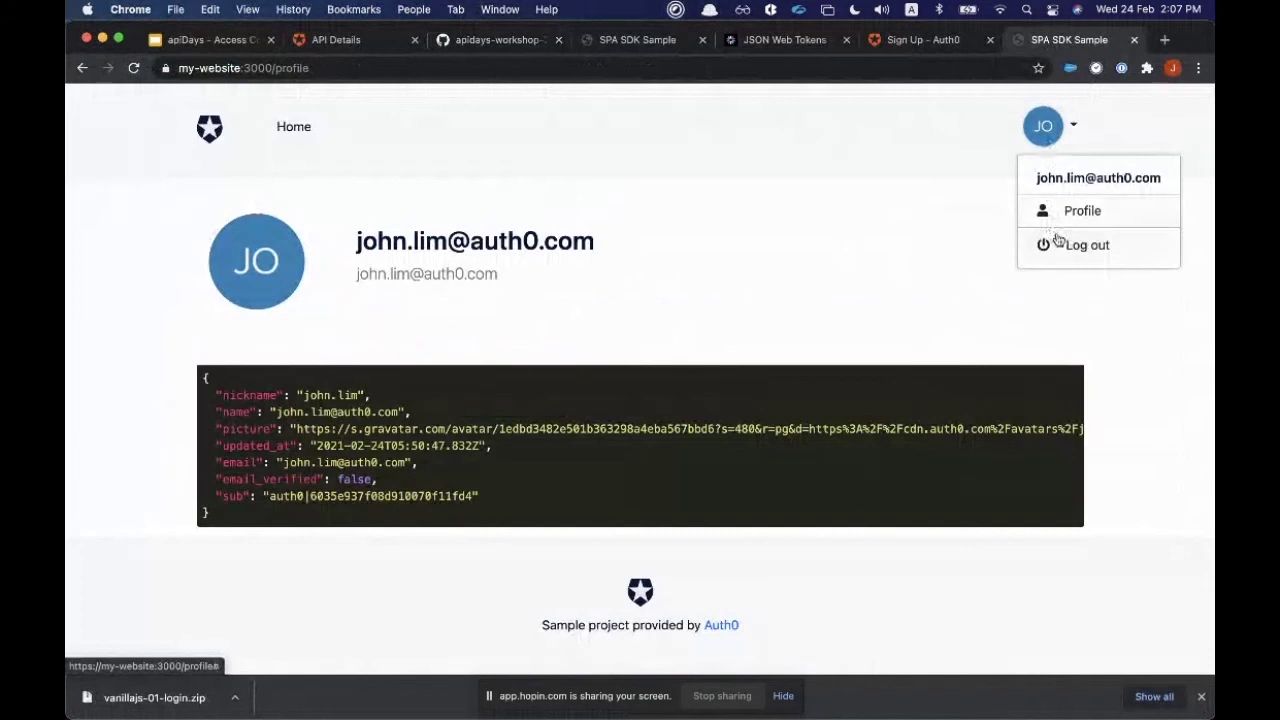
pyautogui.click(1053, 246)
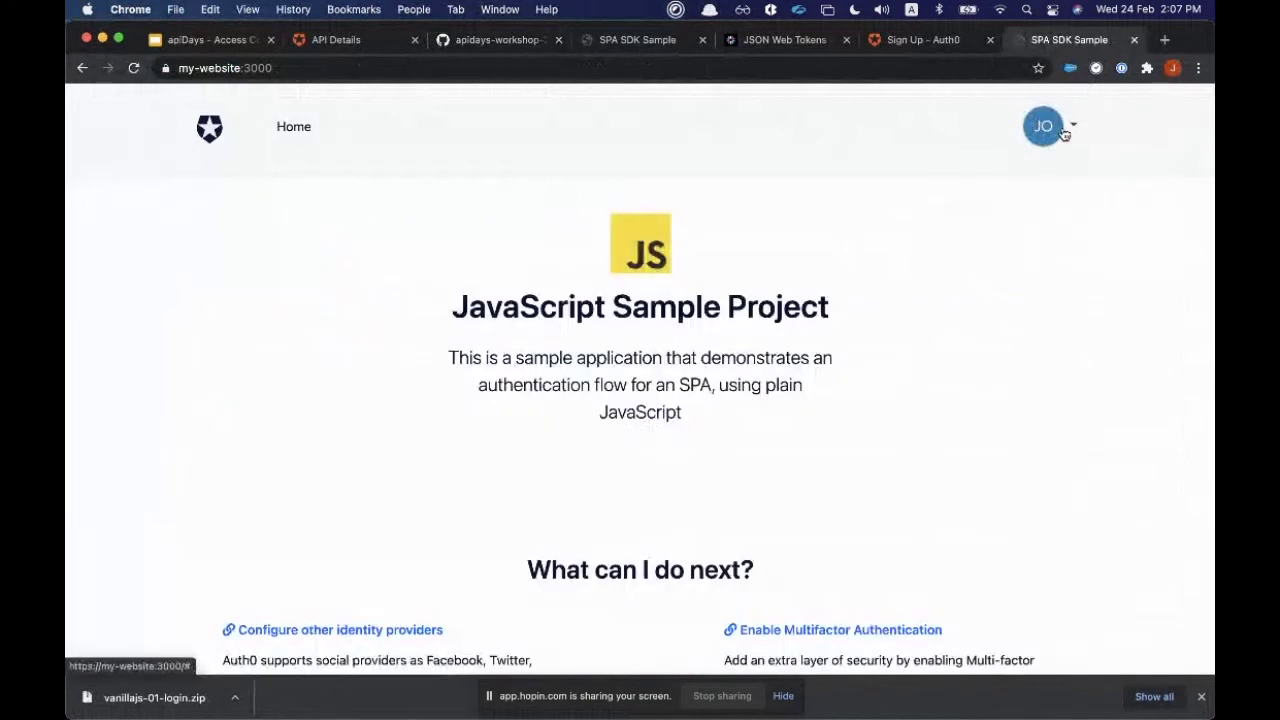
pyautogui.click(1060, 140)
pyautogui.click(1053, 279)
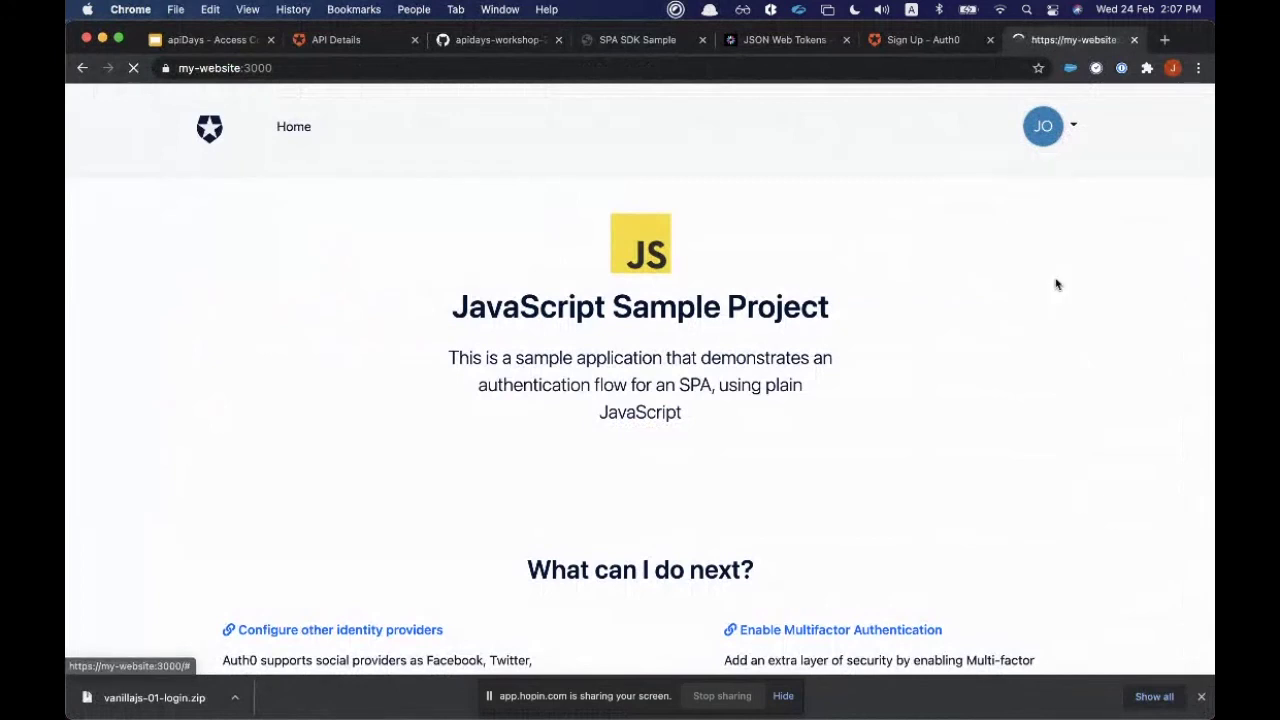
# Log back in to the sample site, filling the email address and password fields with the saved my-website credentials.
pyautogui.click(1008, 133)
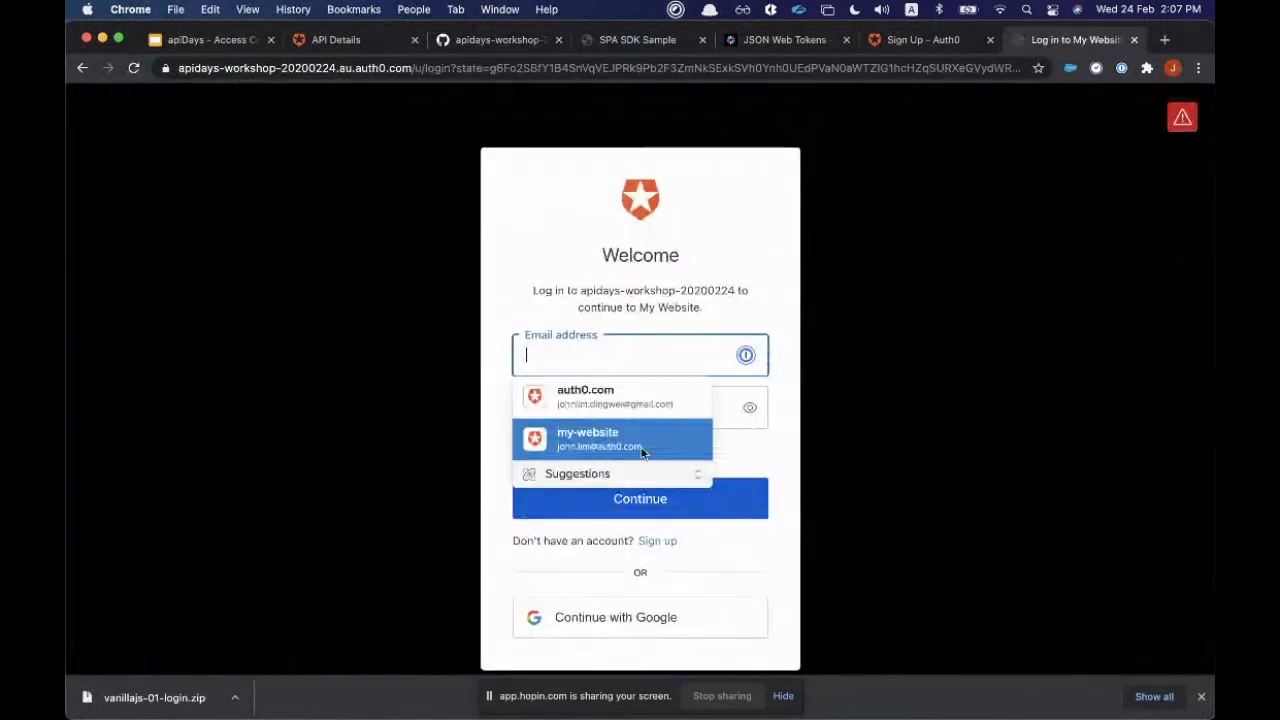
pyautogui.click(641, 452)
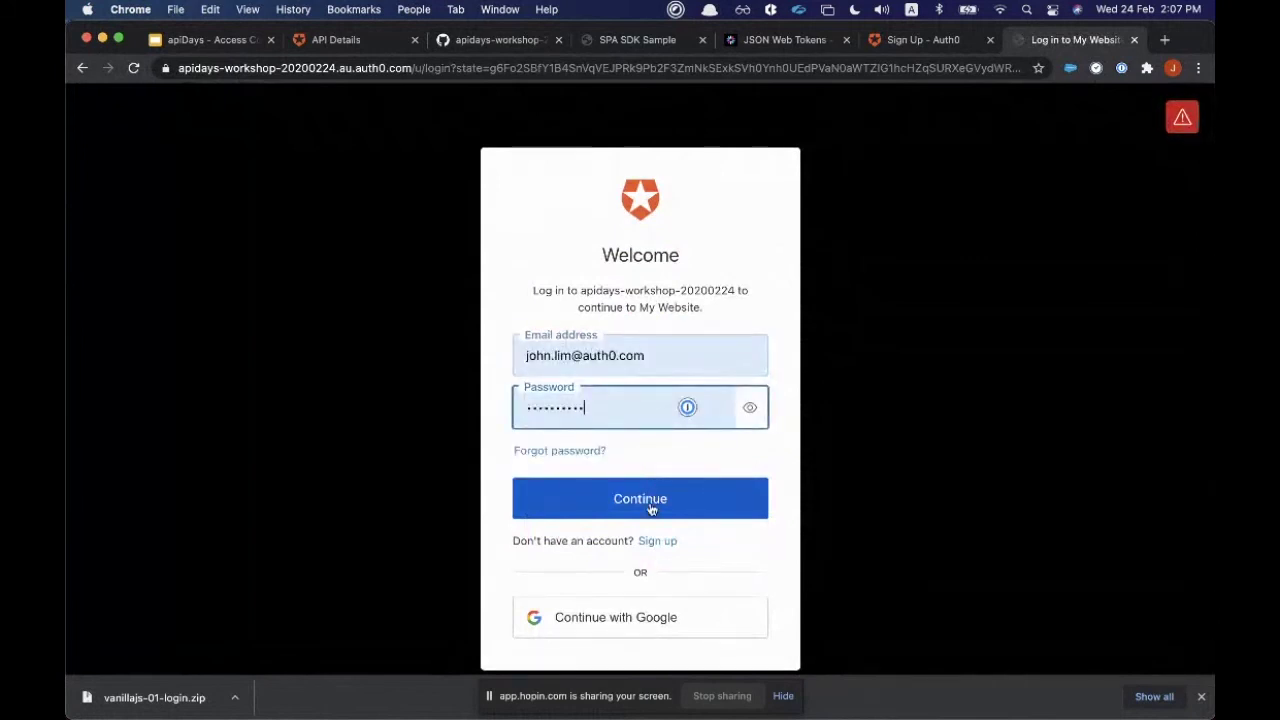
pyautogui.click(650, 509)
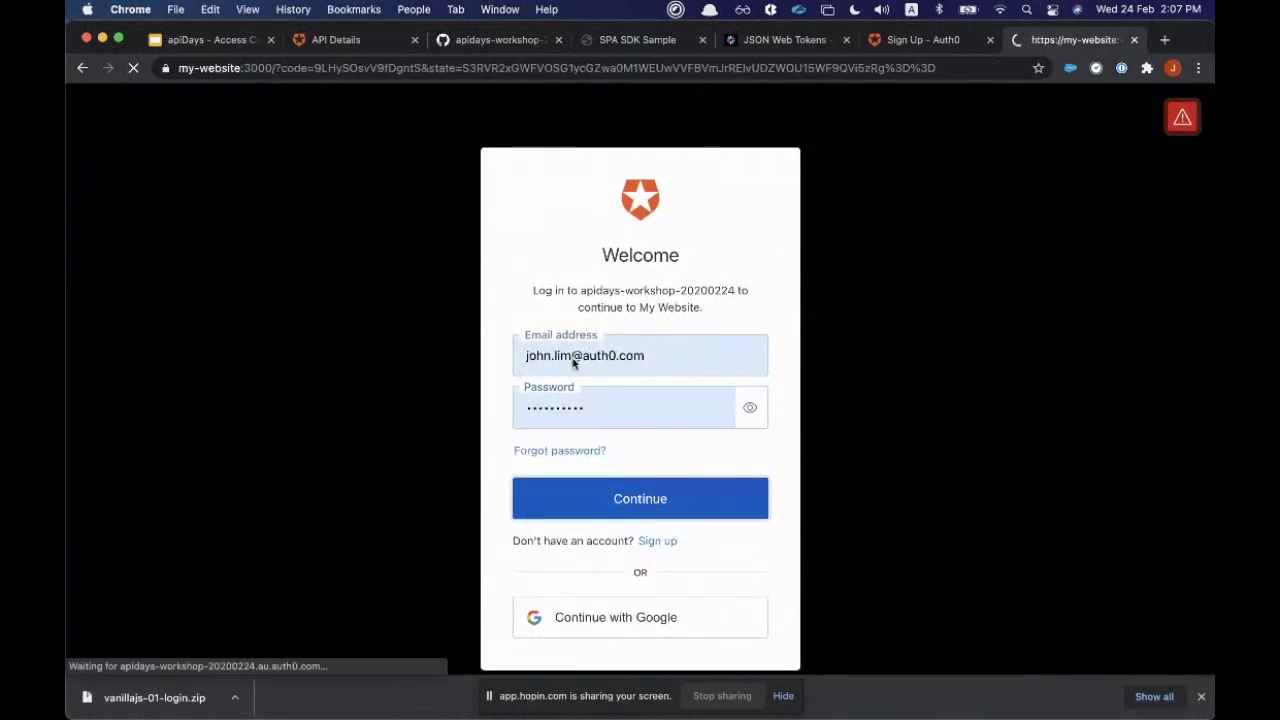
pyautogui.scroll(-5, 573, 360)
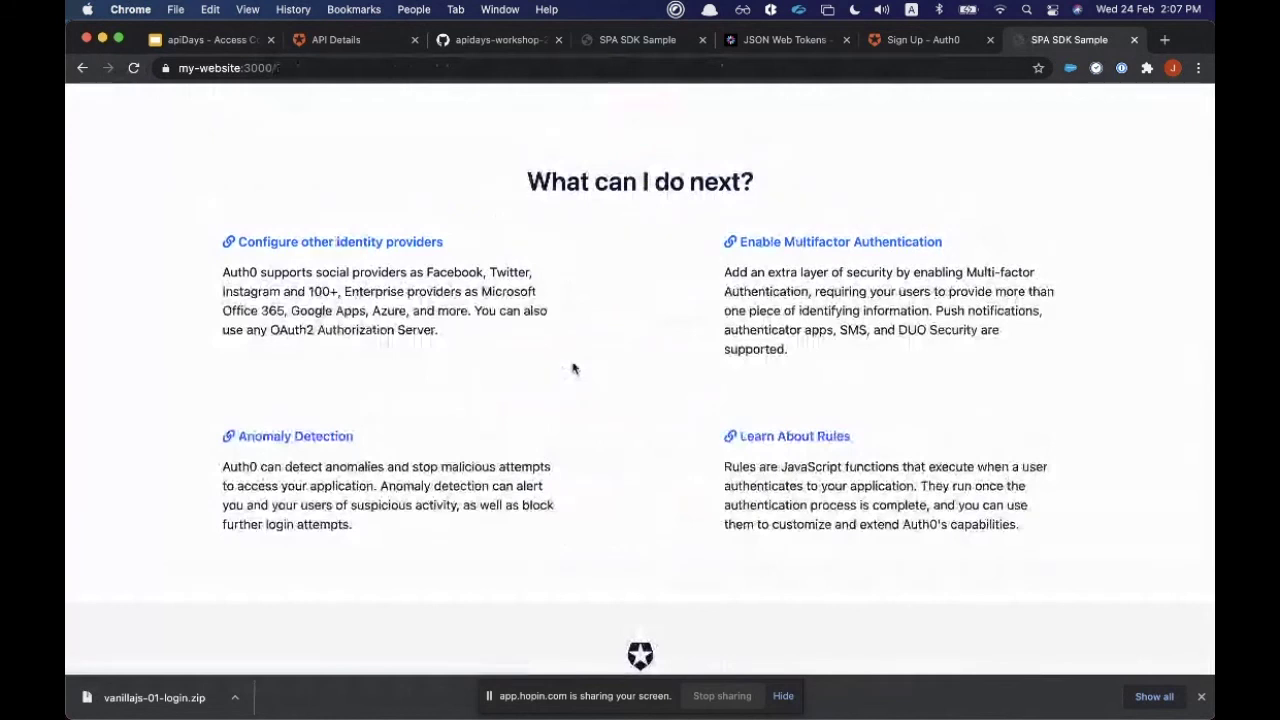
# Open the developer tools on the sample site, request the secret from the account menu, and inspect the secret request's response in the network log.
pyautogui.scroll(4, 608, 331)
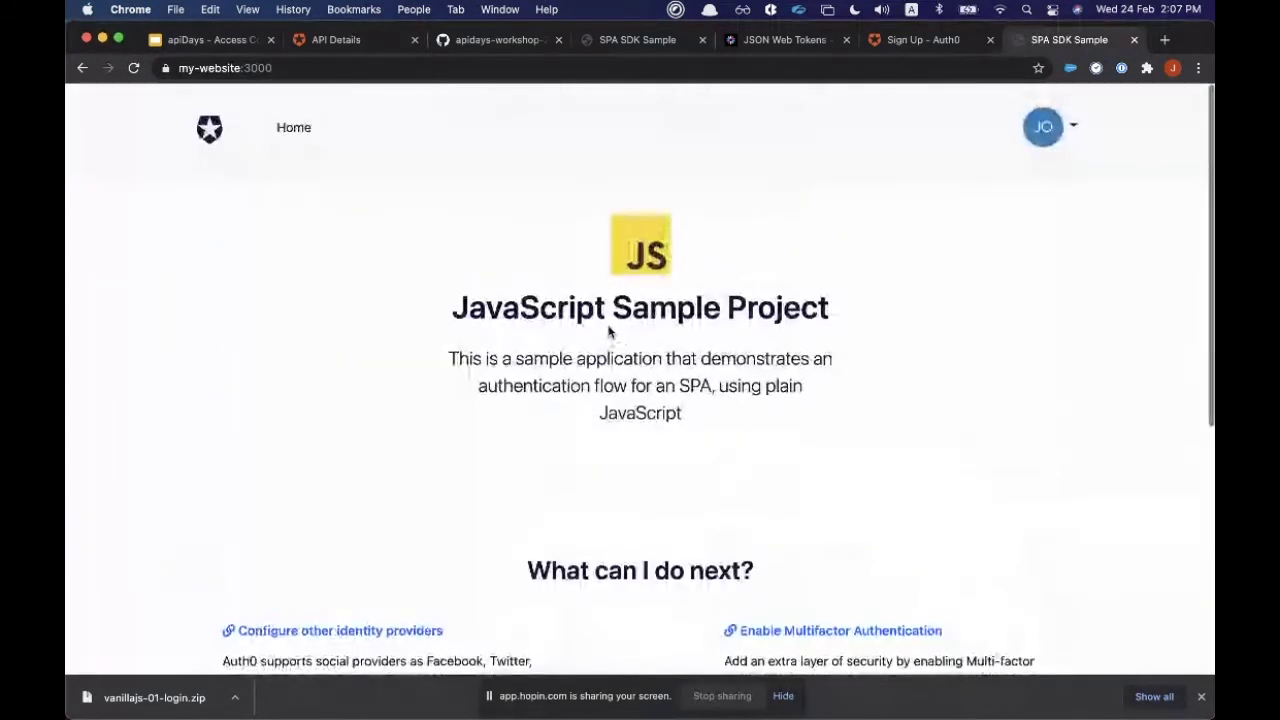
pyautogui.press('super+alt+j')
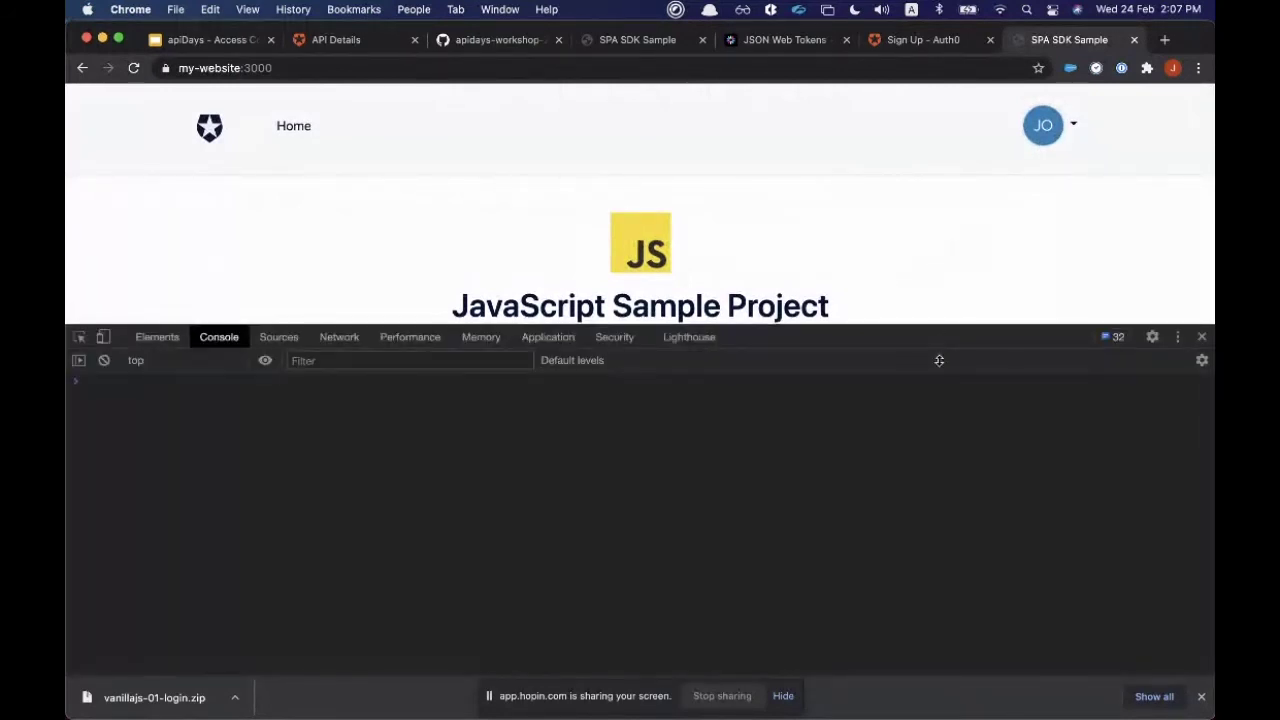
pyautogui.moveTo(938, 345); pyautogui.dragTo(938, 370)
pyautogui.click(103, 385)
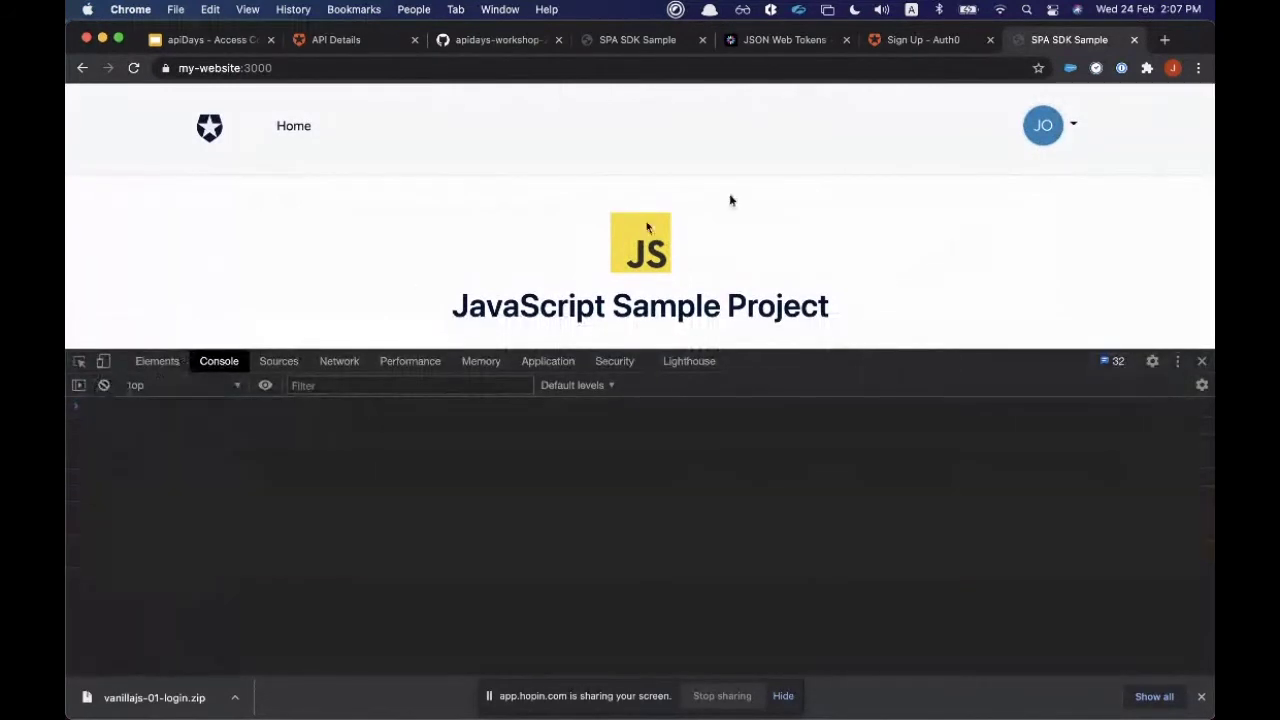
pyautogui.click(1032, 128)
pyautogui.click(1073, 246)
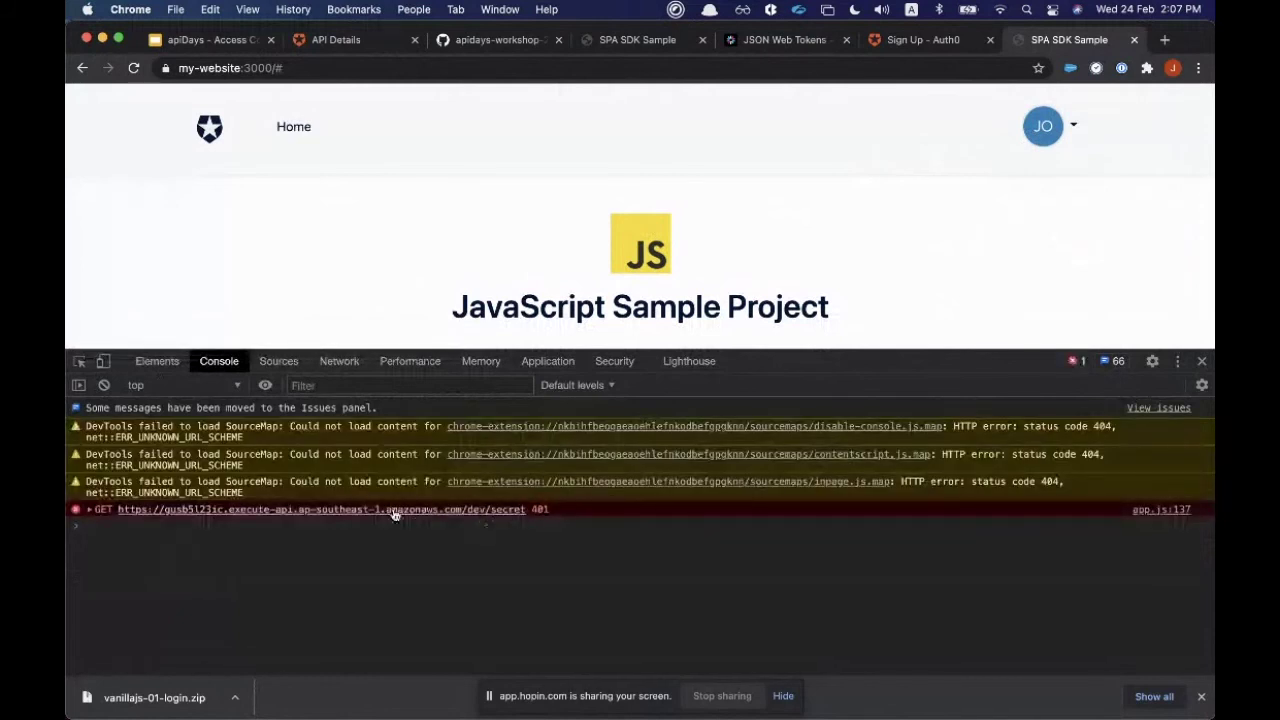
pyautogui.click(343, 364)
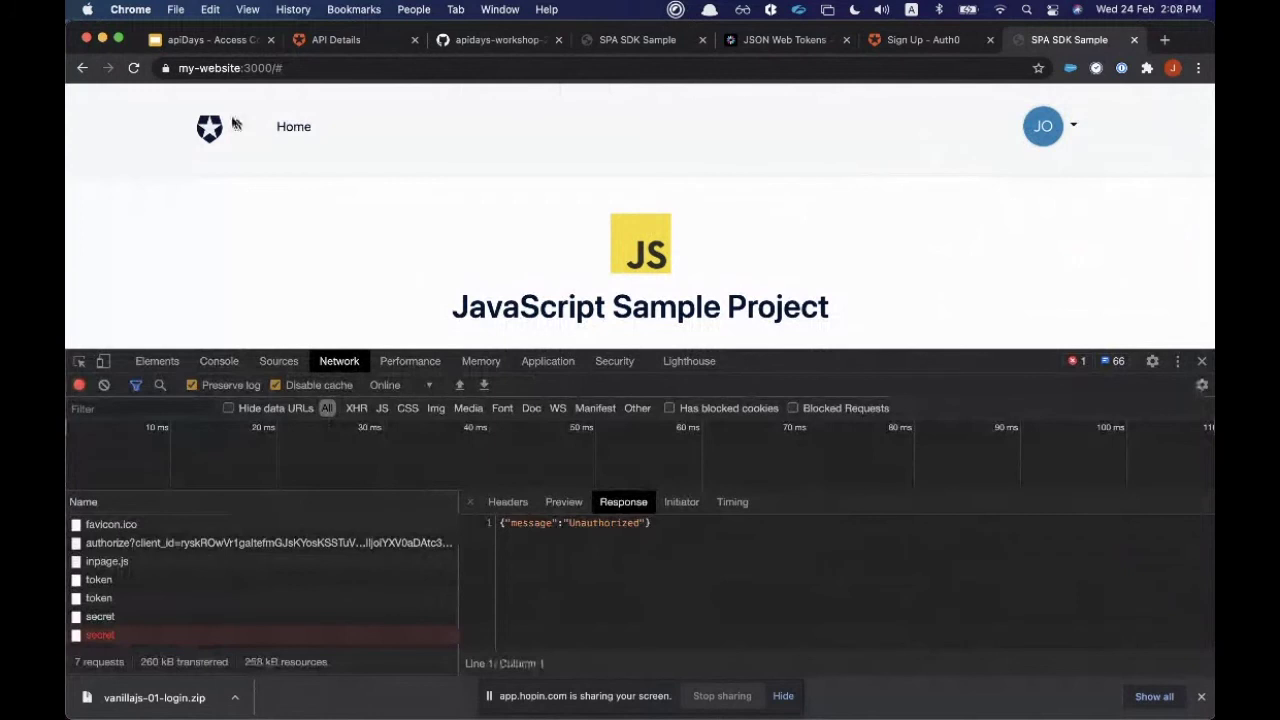
# Switch to the Google Slides deck and show slide 7, "What is Authorisation & Access Control?".
pyautogui.press('super+1')
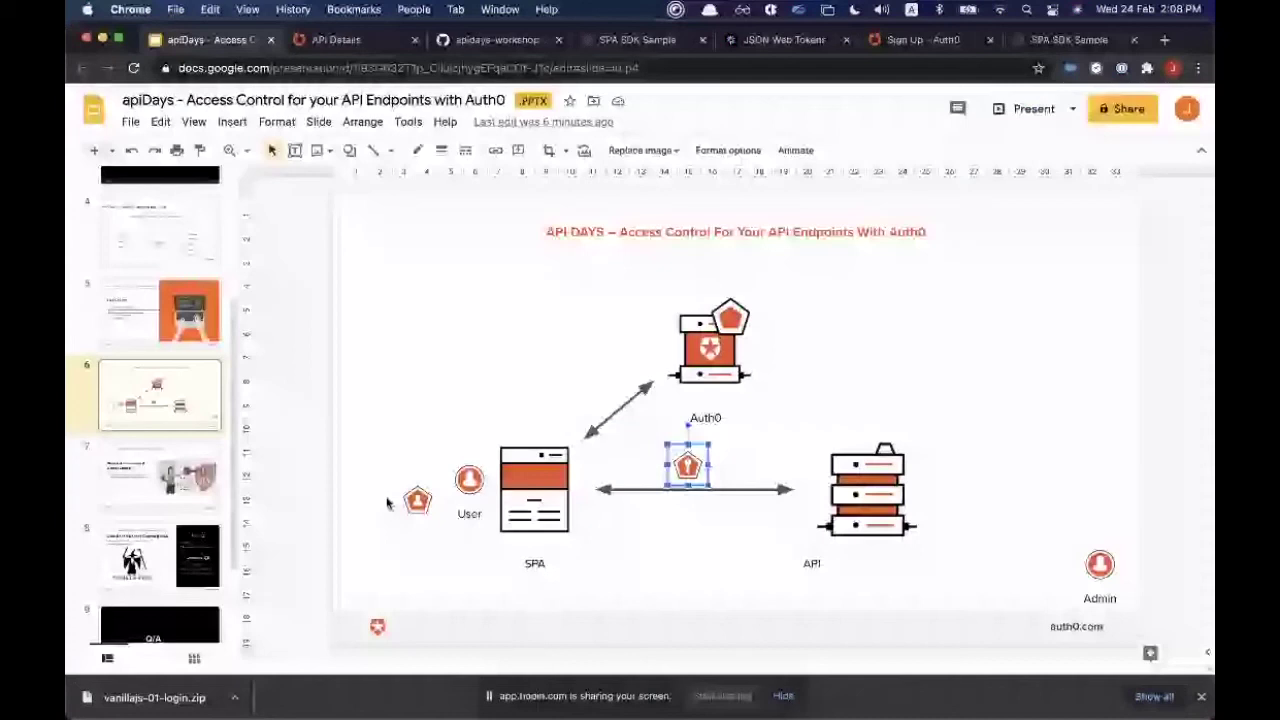
pyautogui.click(160, 465)
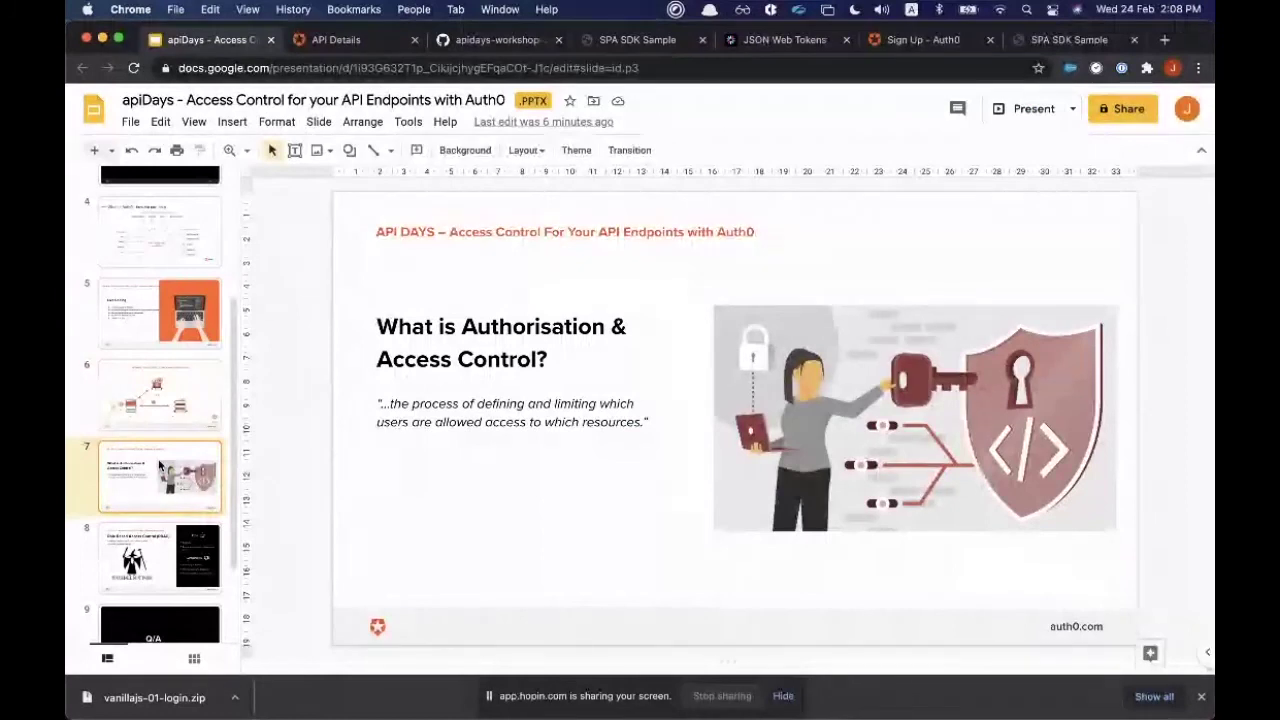
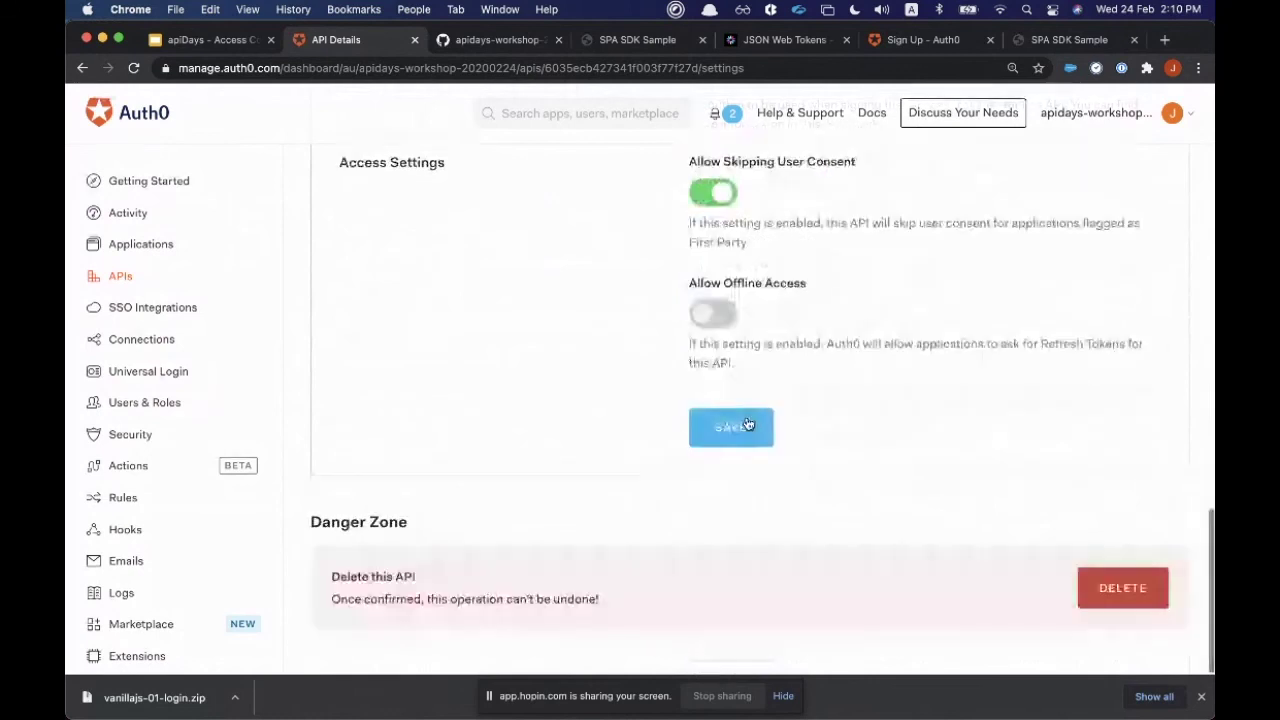
# In the Auth0 dashboard, save the settings of my secret api and open the tenant's Roles page.
pyautogui.click(747, 425)
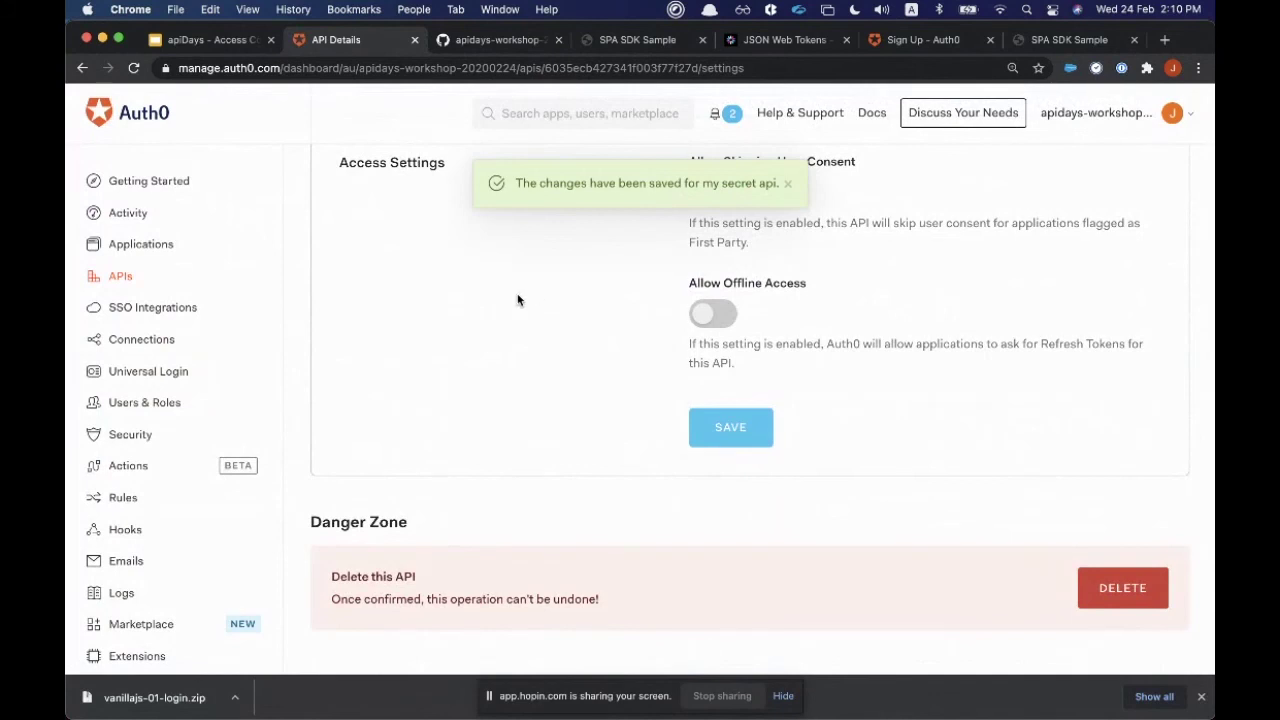
pyautogui.scroll(-1, 163, 543)
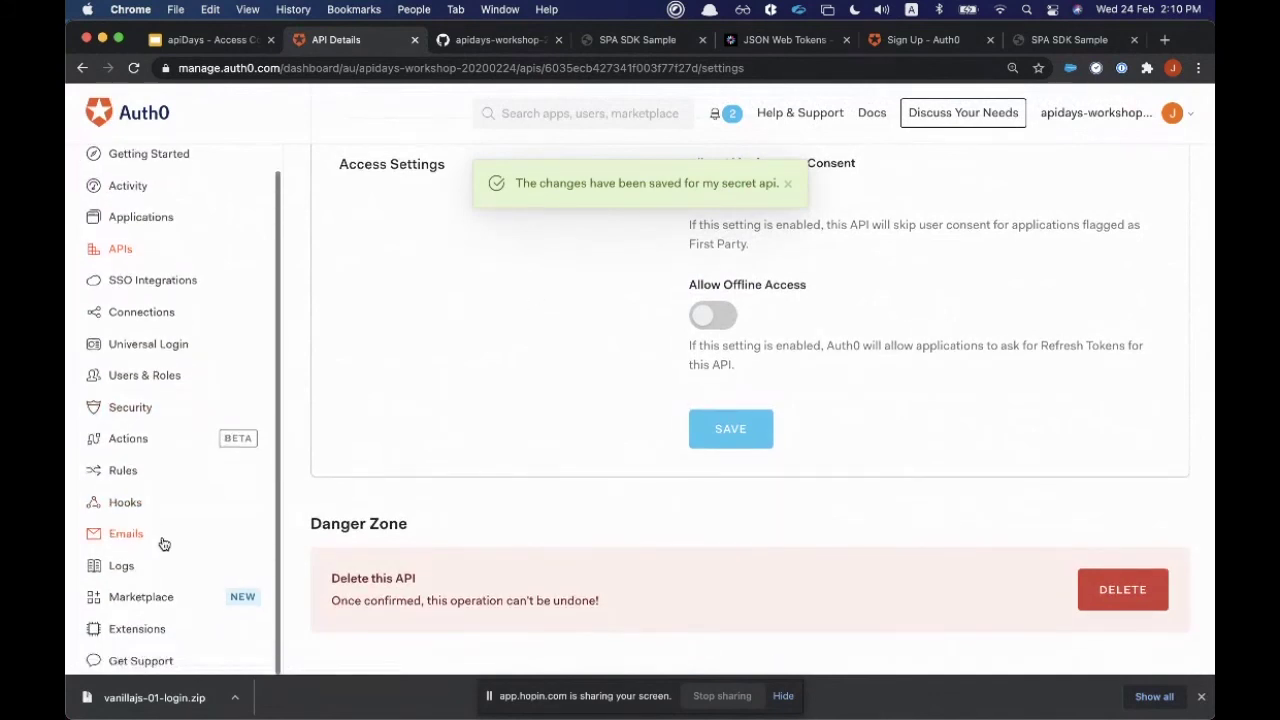
pyautogui.click(143, 381)
pyautogui.click(141, 409)
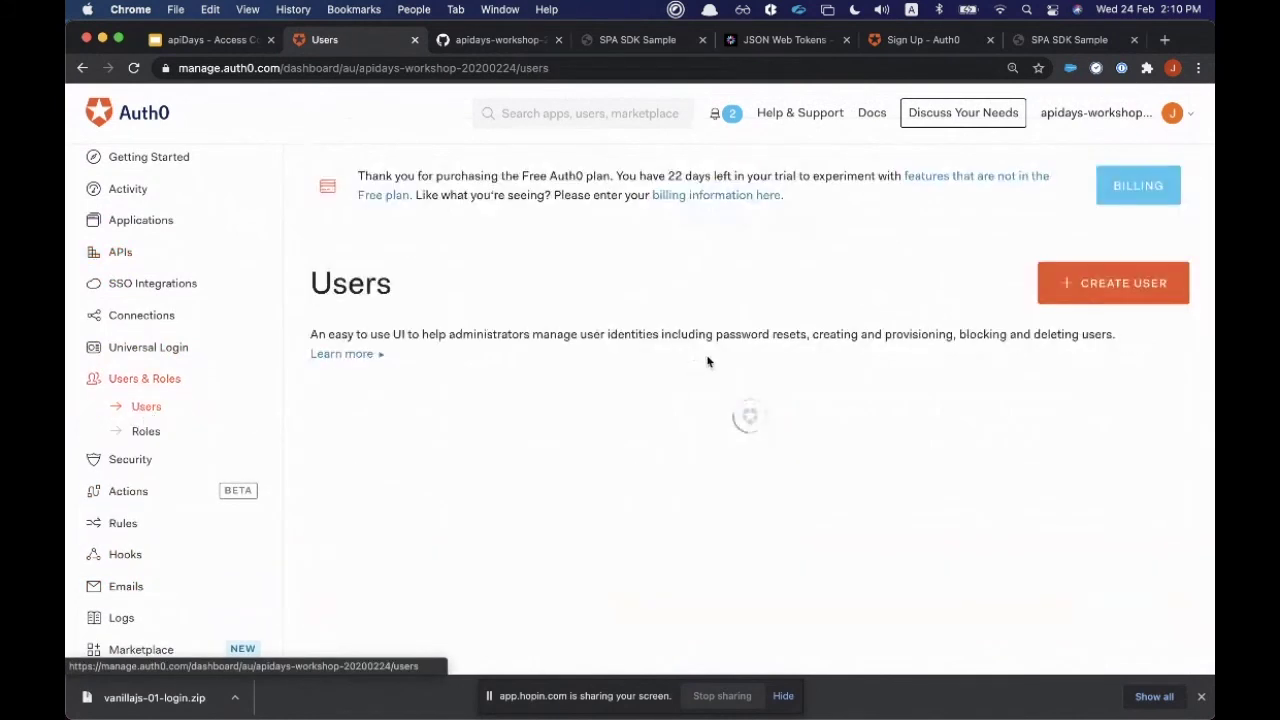
pyautogui.click(146, 431)
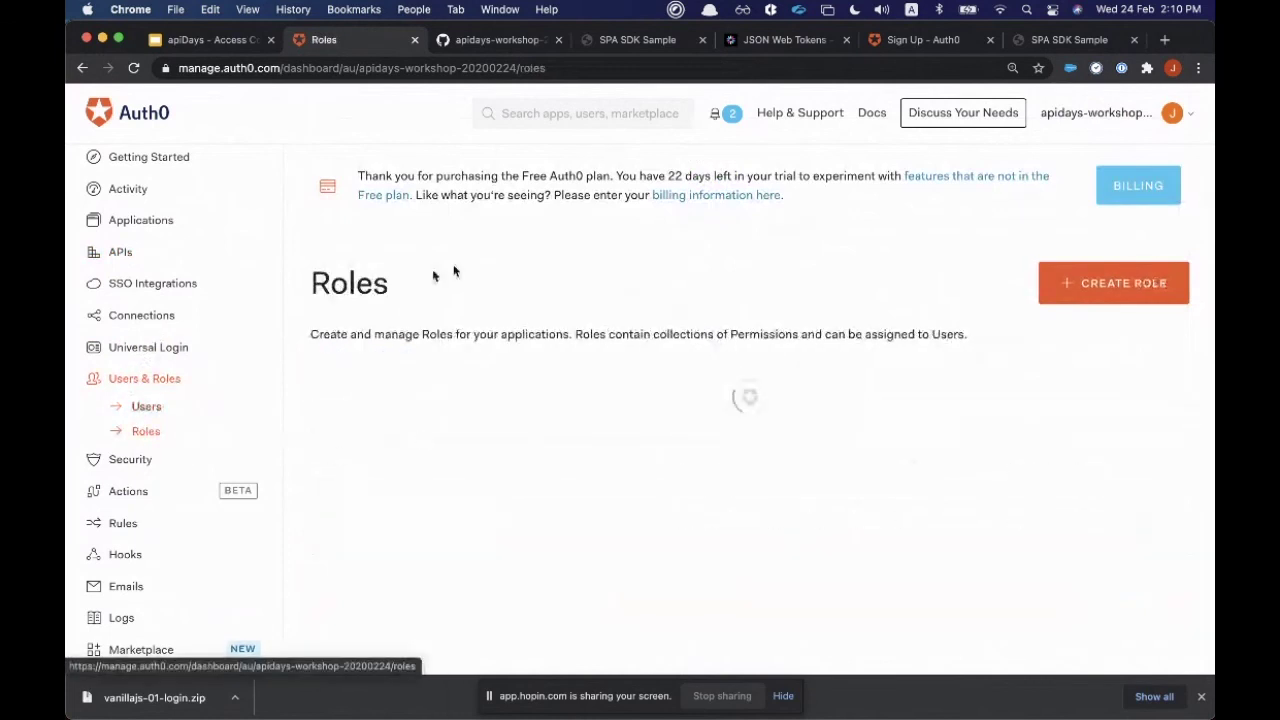
# Create a role named Admin with the description "admin can read secrets".
pyautogui.click(788, 533)
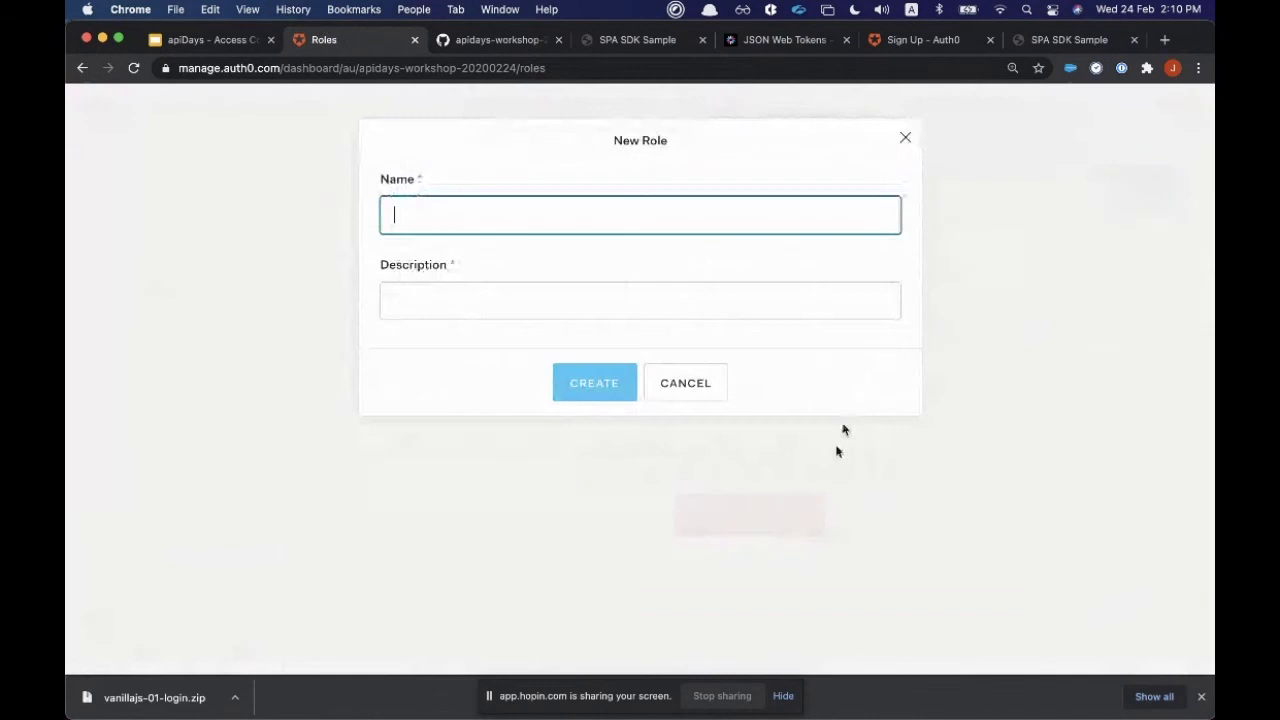
pyautogui.write('Admin')
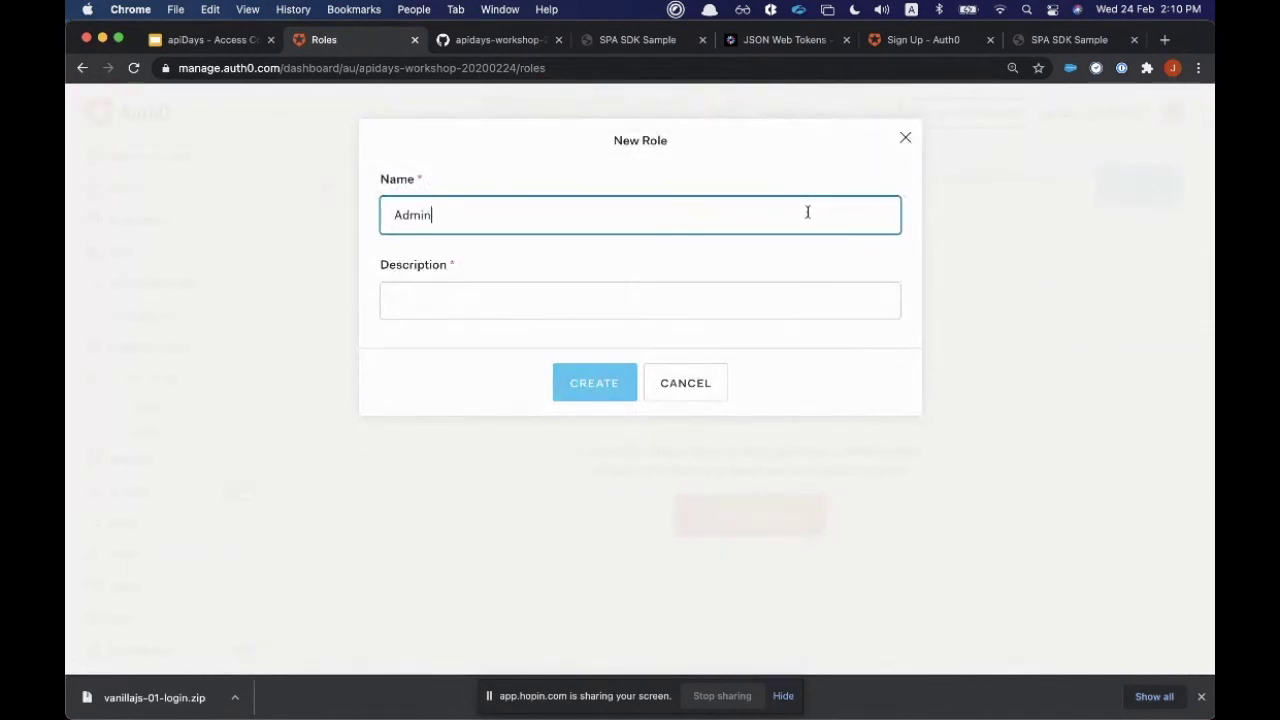
pyautogui.press('Tab')
pyautogui.write('ad')
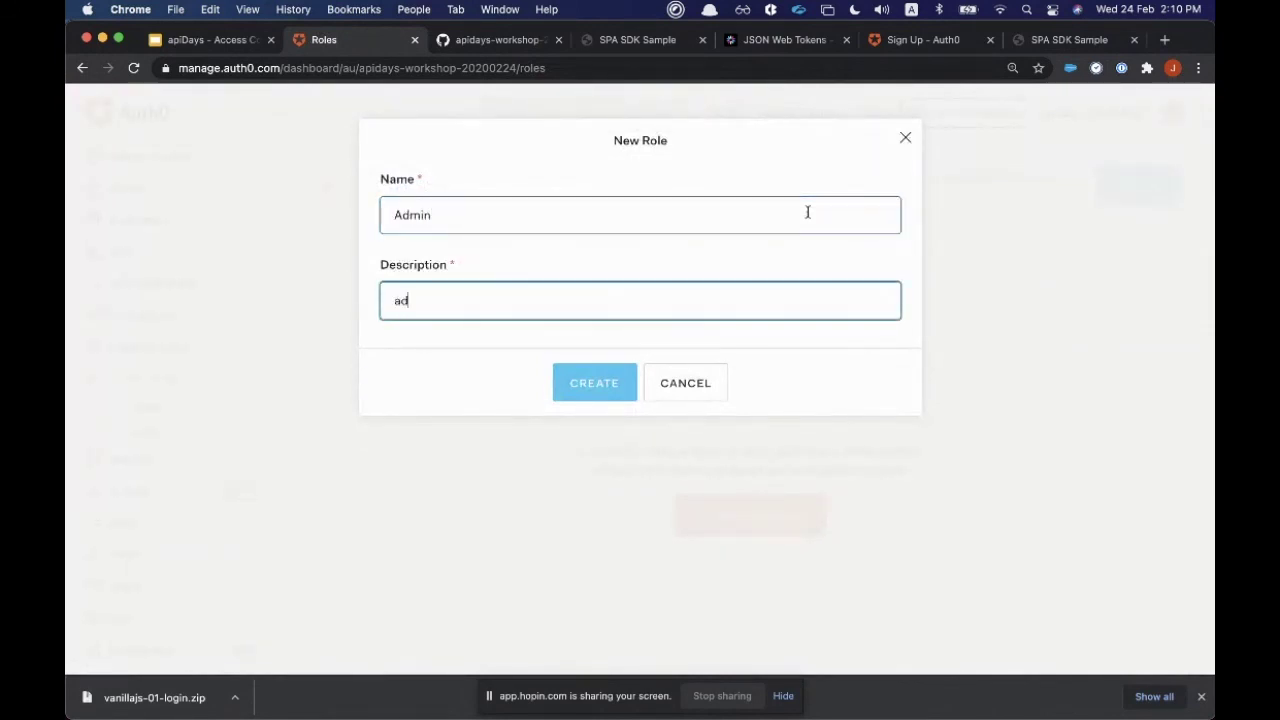
pyautogui.write('min can read secrets')
pyautogui.click(594, 383)
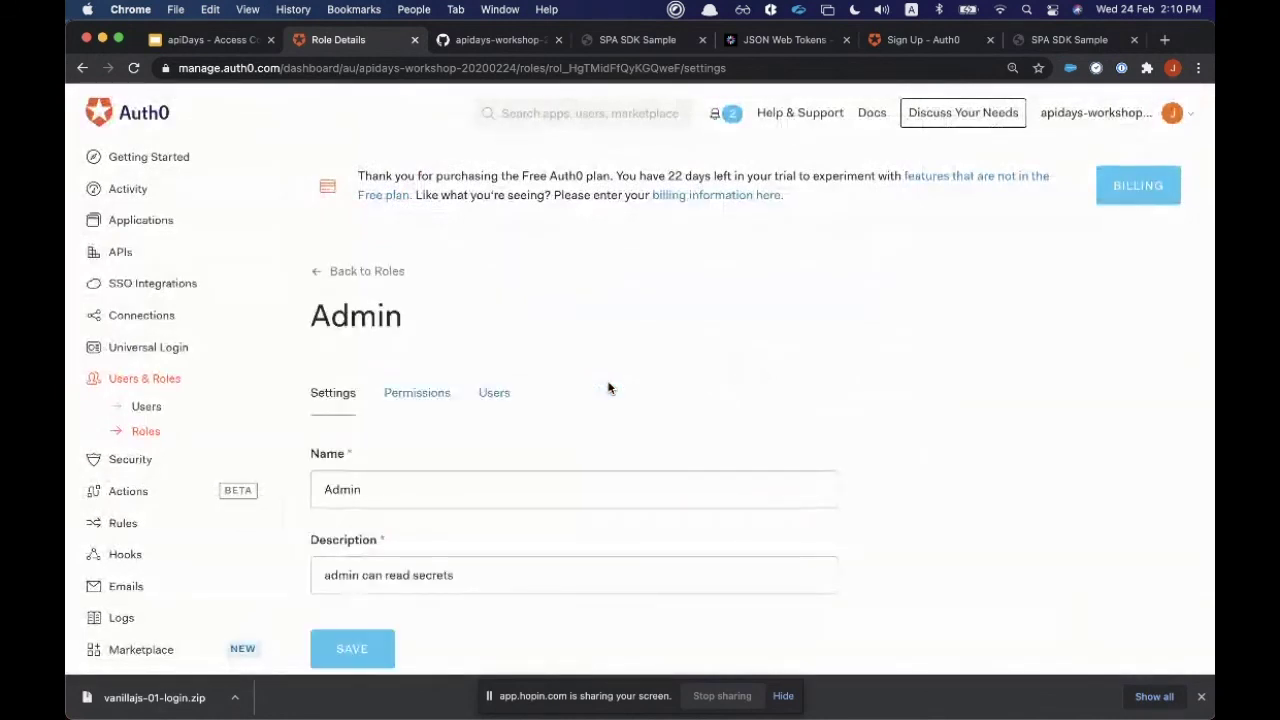
# Add the read:secret permission from my secret api to the Admin role.
pyautogui.click(436, 400)
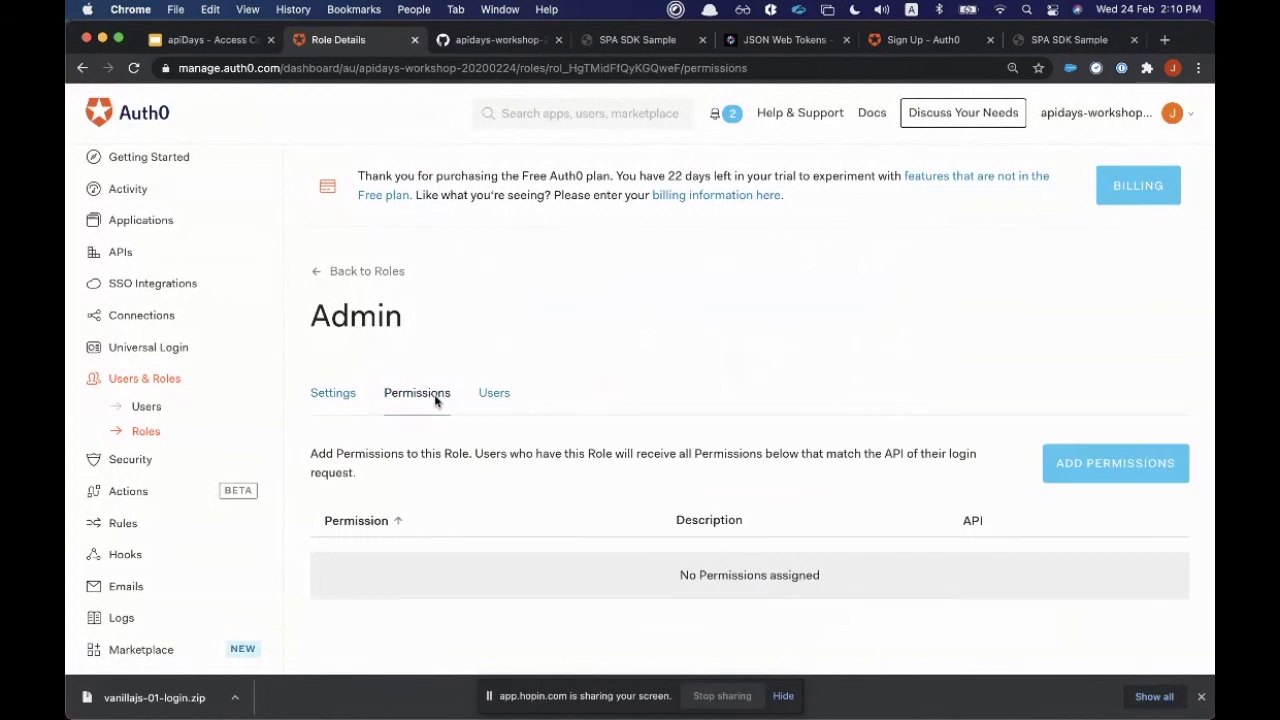
pyautogui.click(1106, 473)
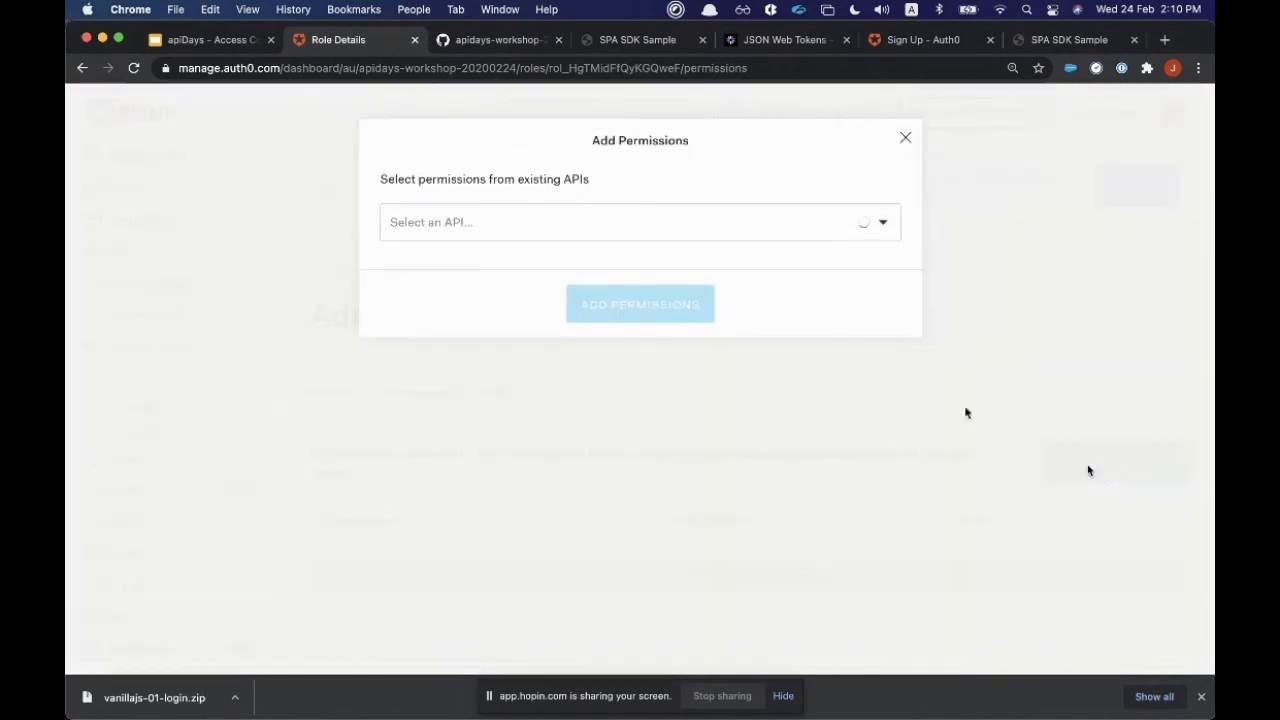
pyautogui.click(586, 226)
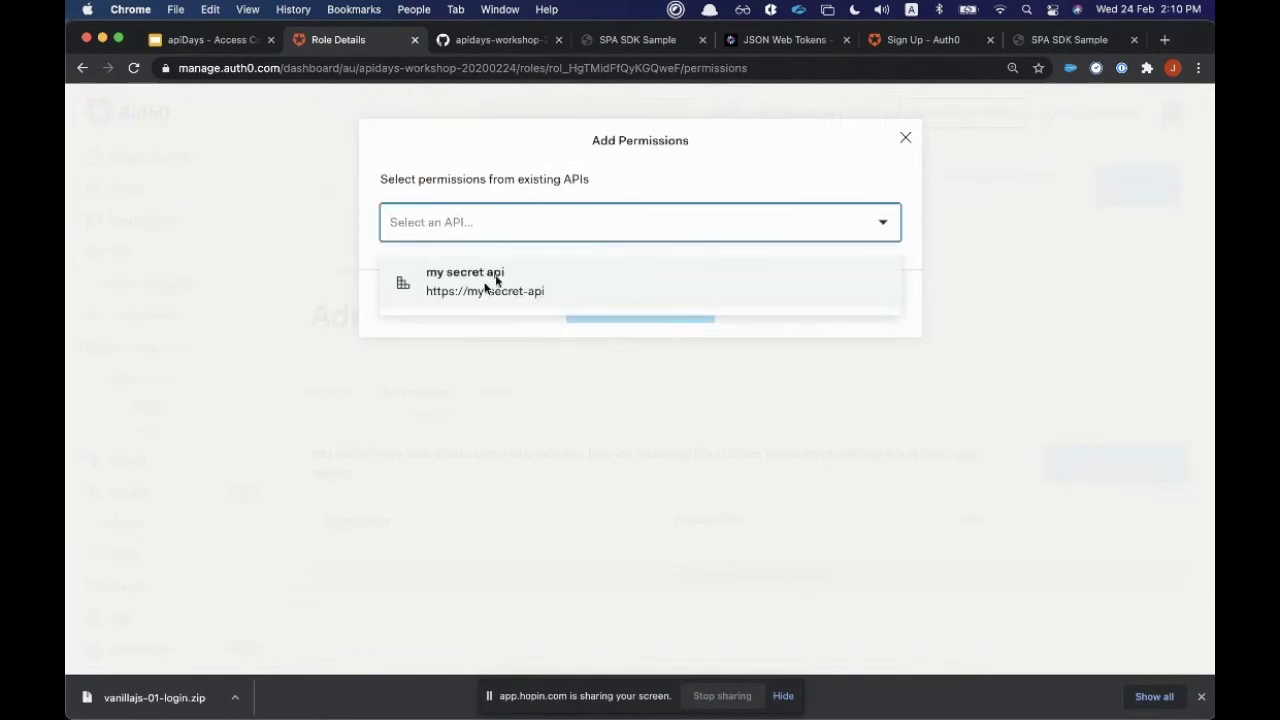
pyautogui.click(485, 290)
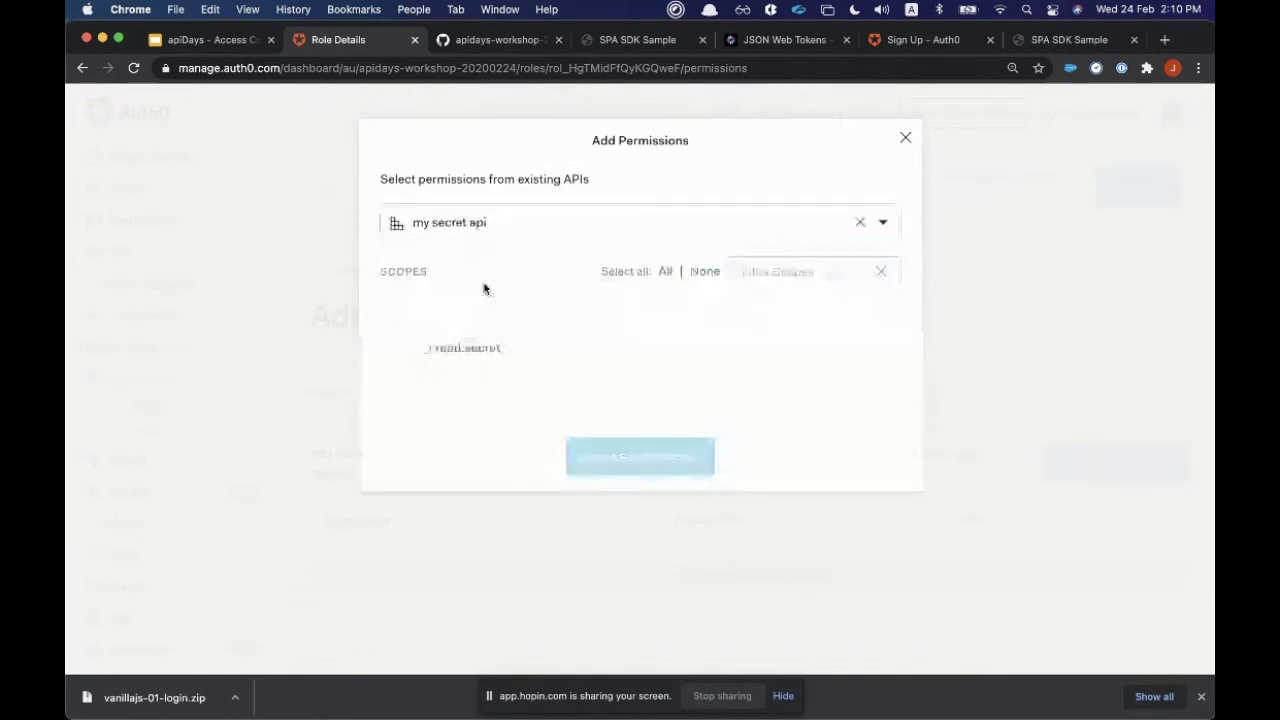
pyautogui.click(431, 350)
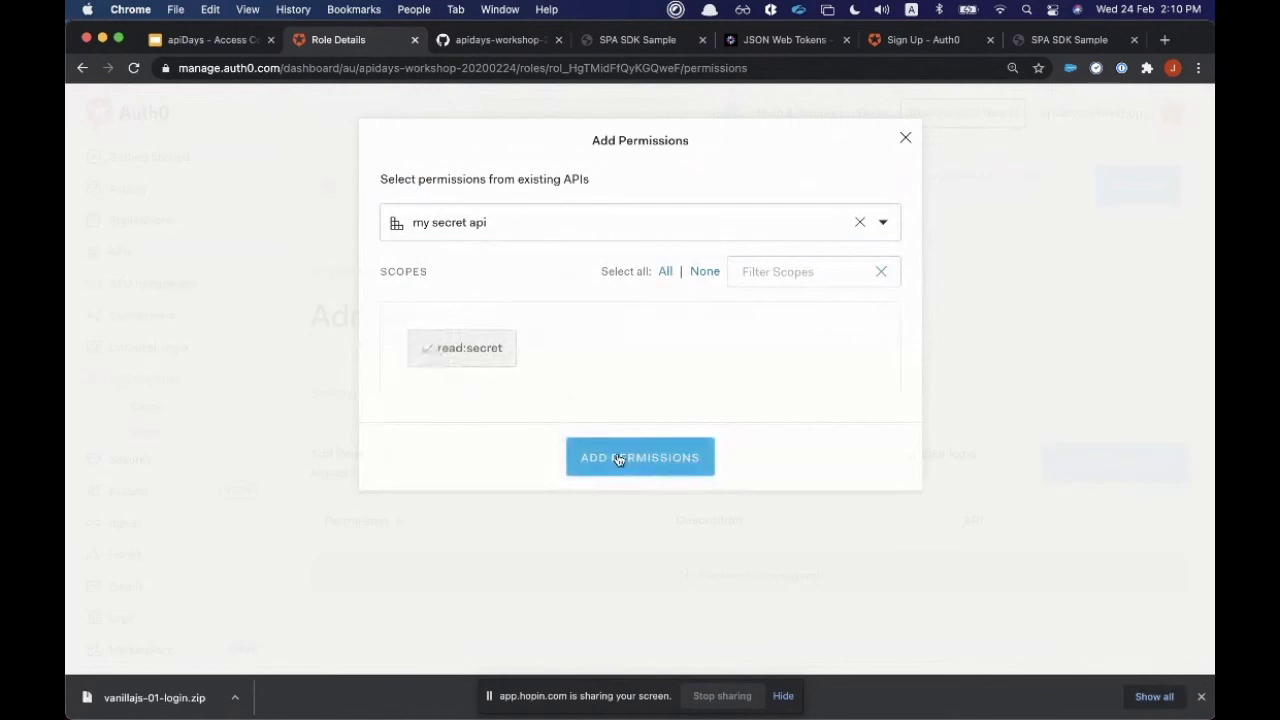
pyautogui.click(618, 459)
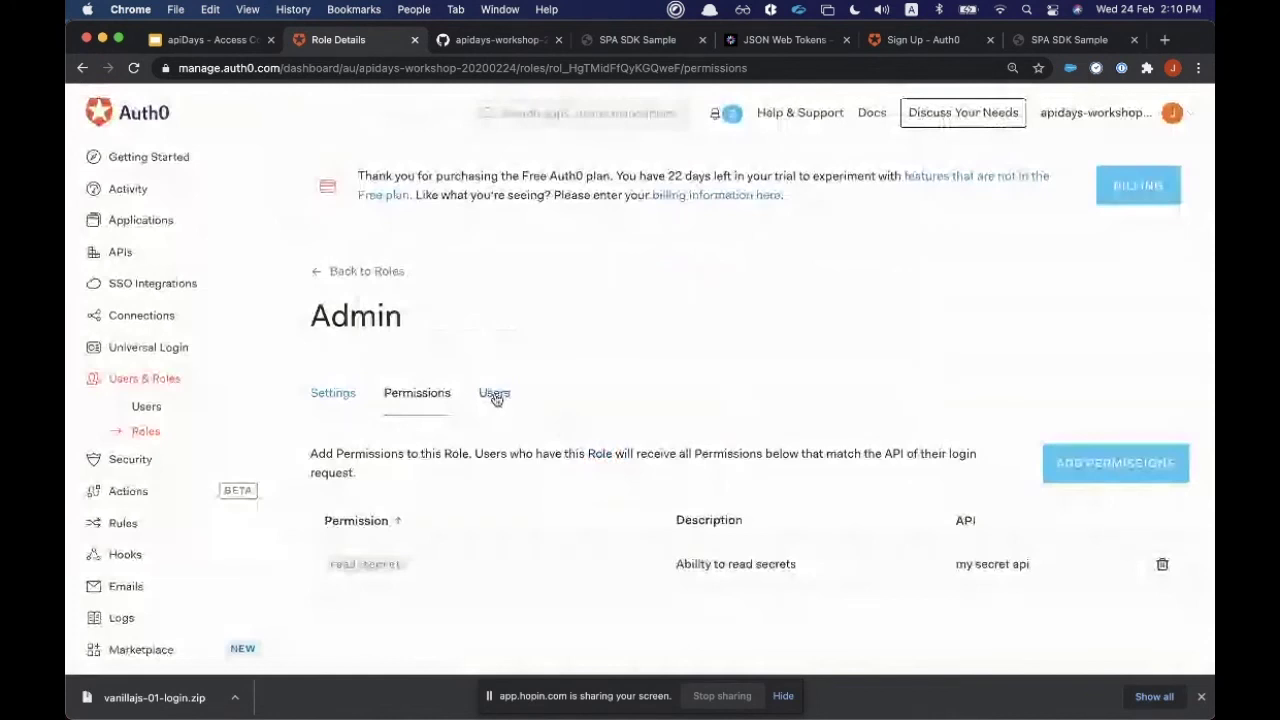
# Assign the Admin role to the account used on the sample site, finding it by the user's first name.
pyautogui.click(494, 395)
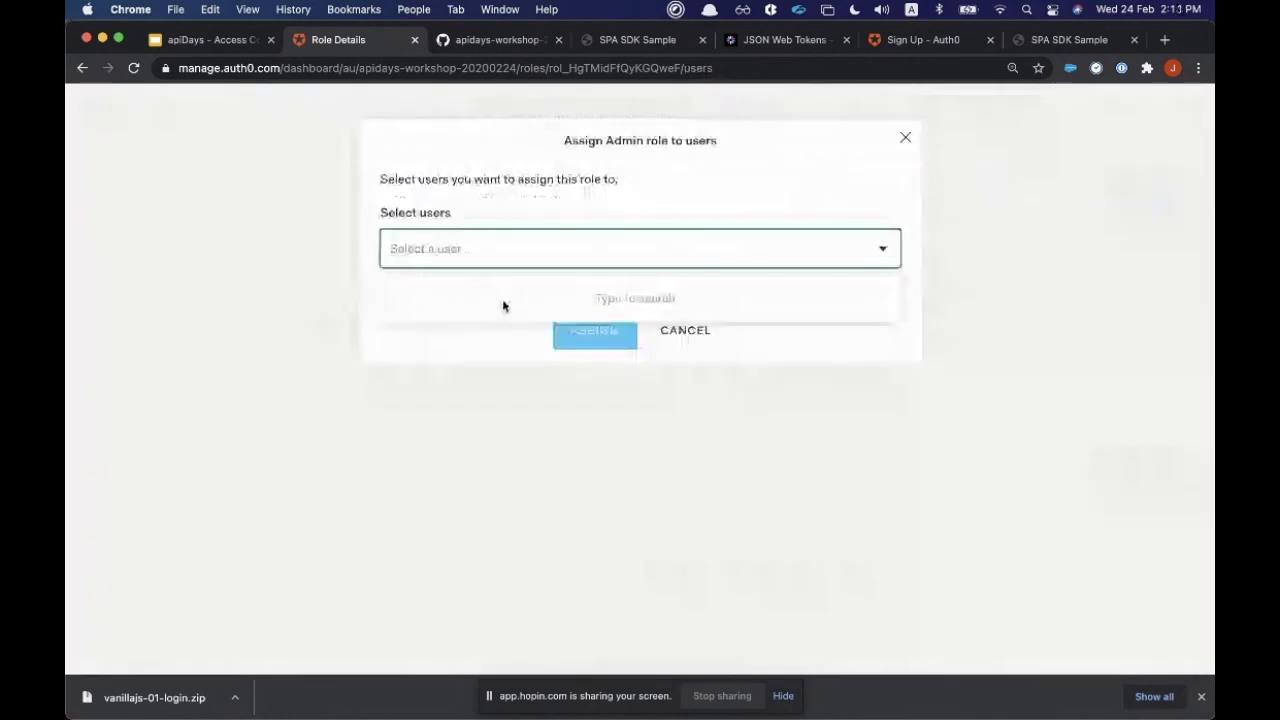
pyautogui.write('john')
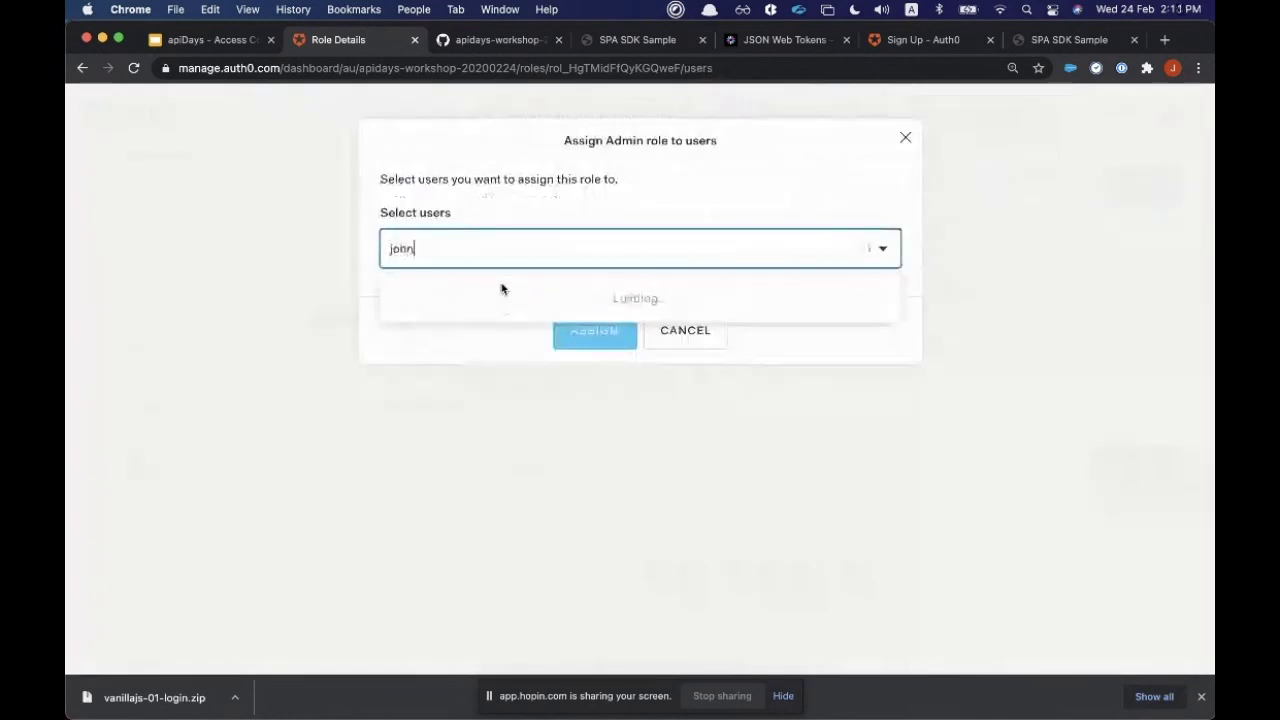
pyautogui.click(502, 299)
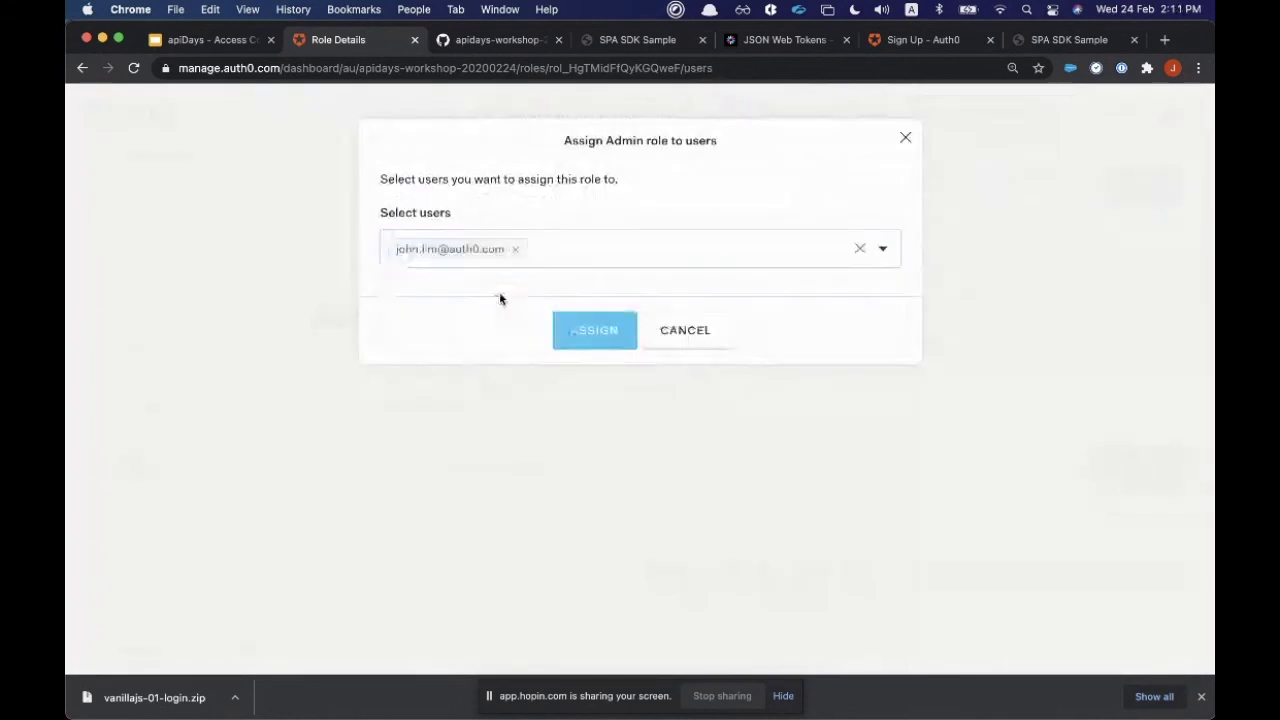
pyautogui.click(588, 331)
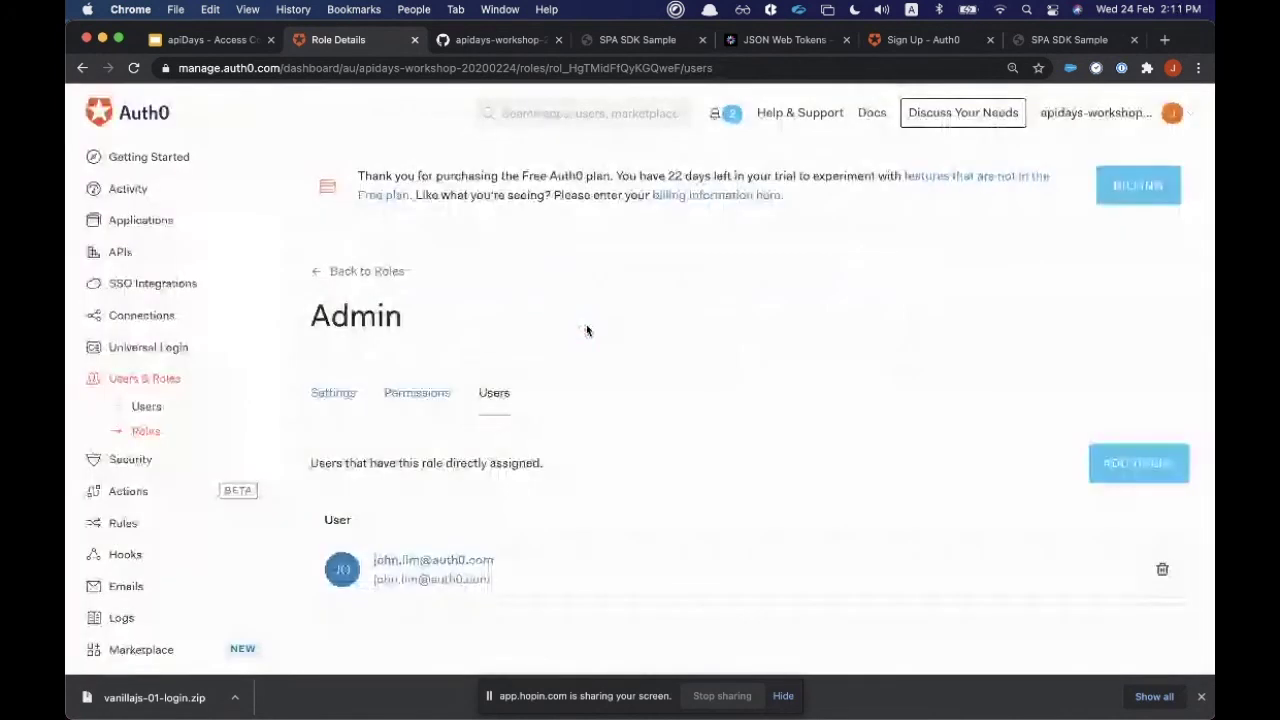
# Log out of the SPA sample site and log back in, filling the email address and password fields with the saved my-website credentials.
pyautogui.click(1036, 45)
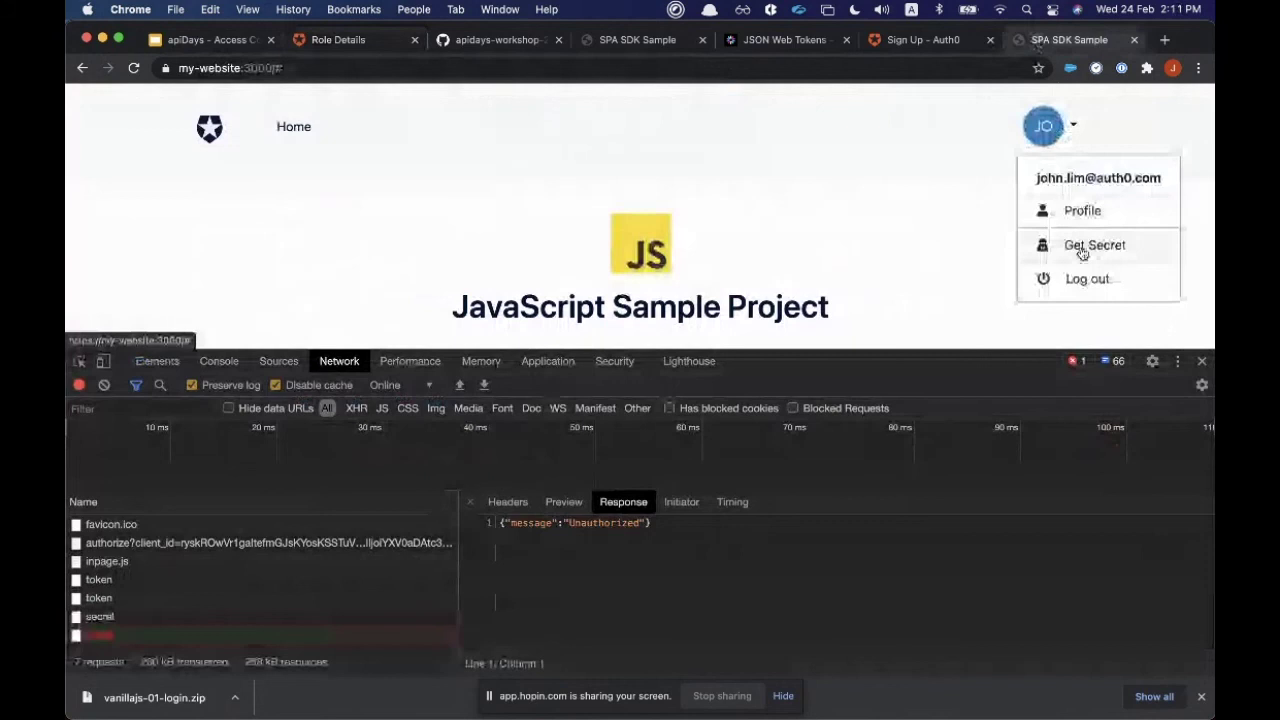
pyautogui.click(1081, 253)
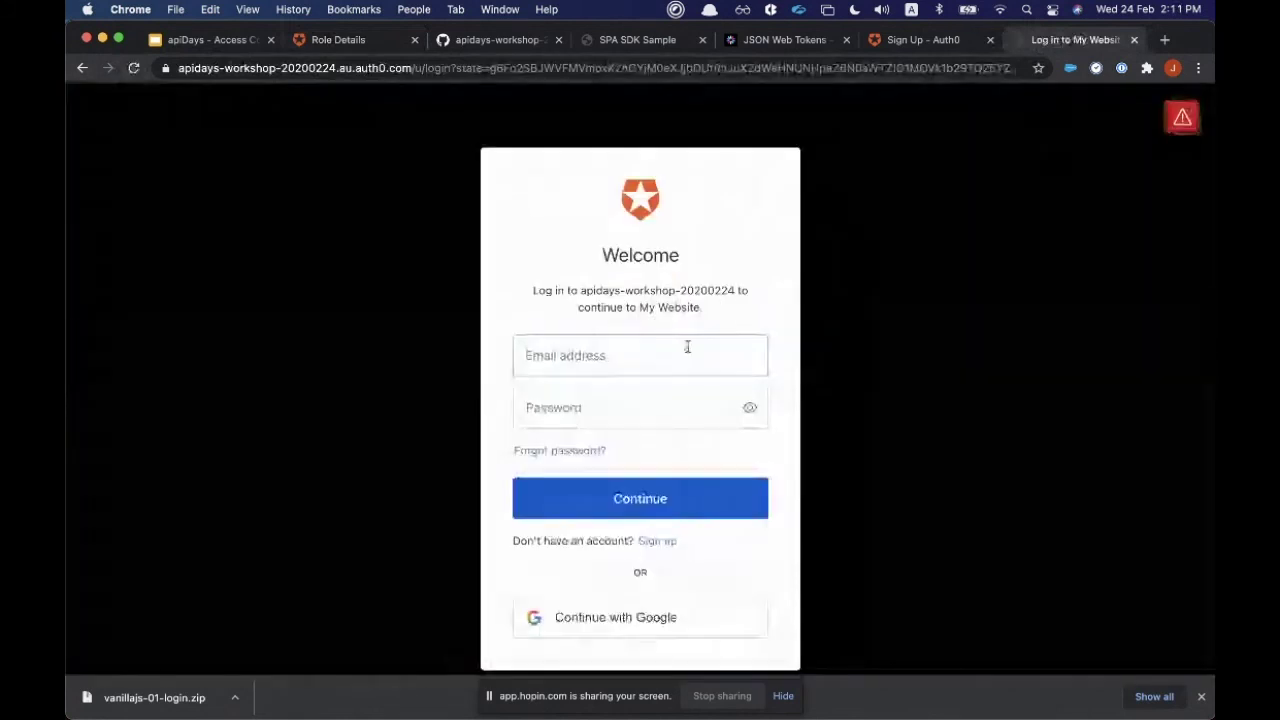
pyautogui.click(687, 347)
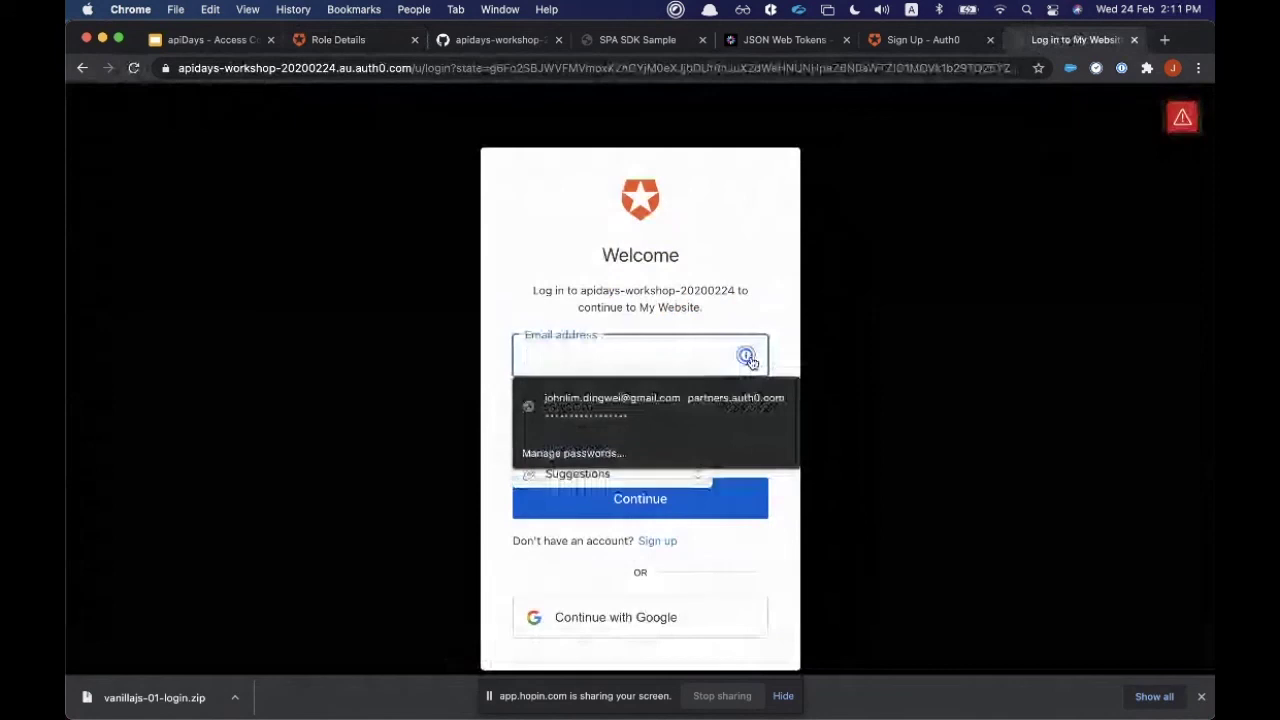
pyautogui.click(748, 360)
pyautogui.click(786, 403)
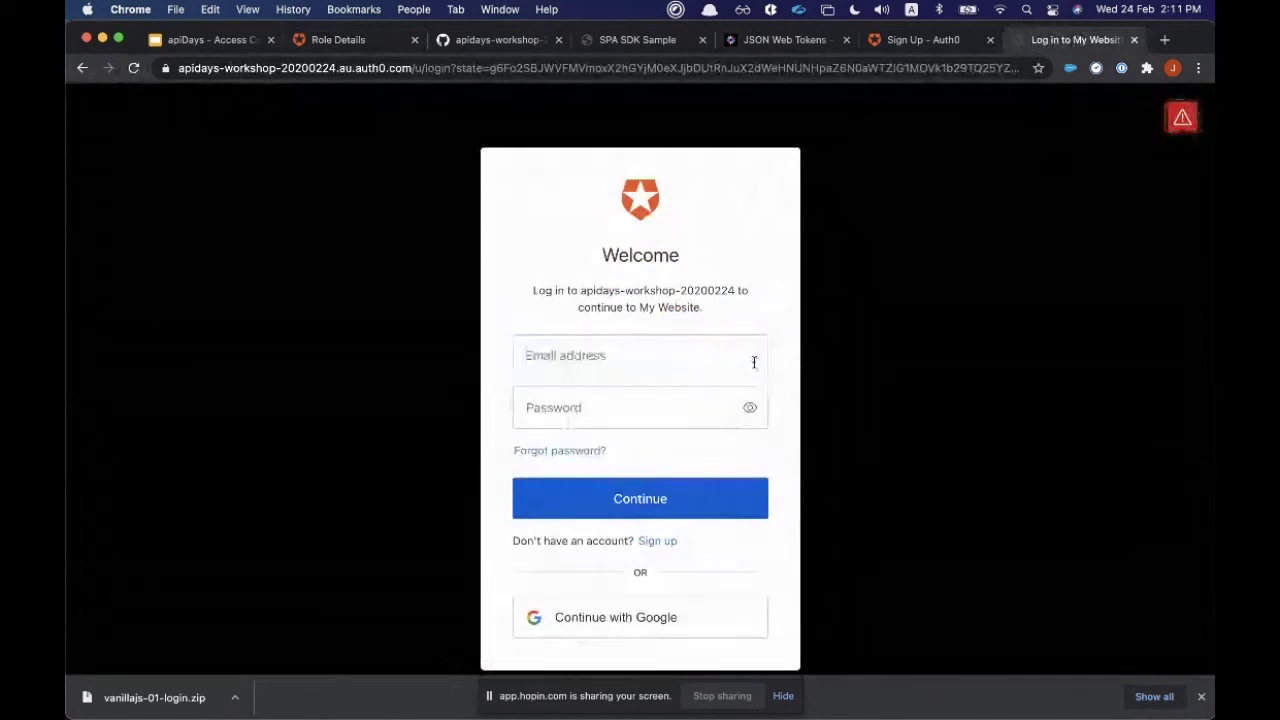
pyautogui.click(754, 362)
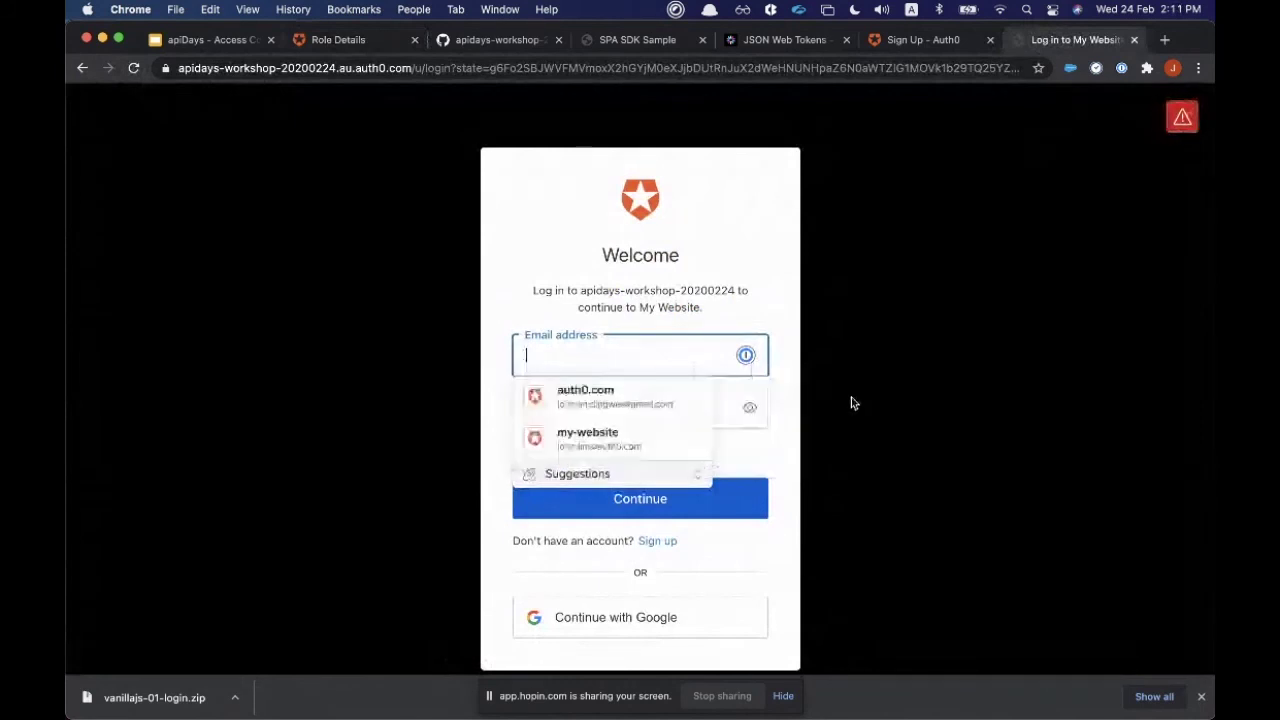
pyautogui.click(612, 439)
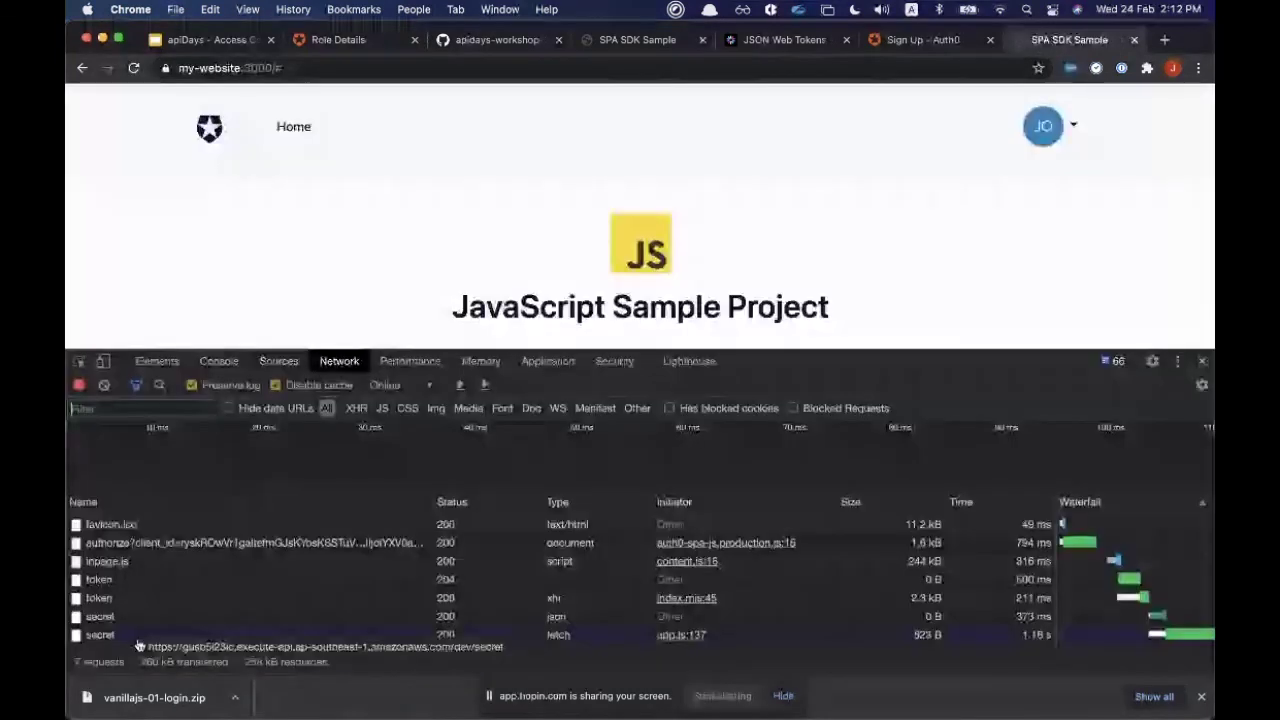
pyautogui.click(100, 635)
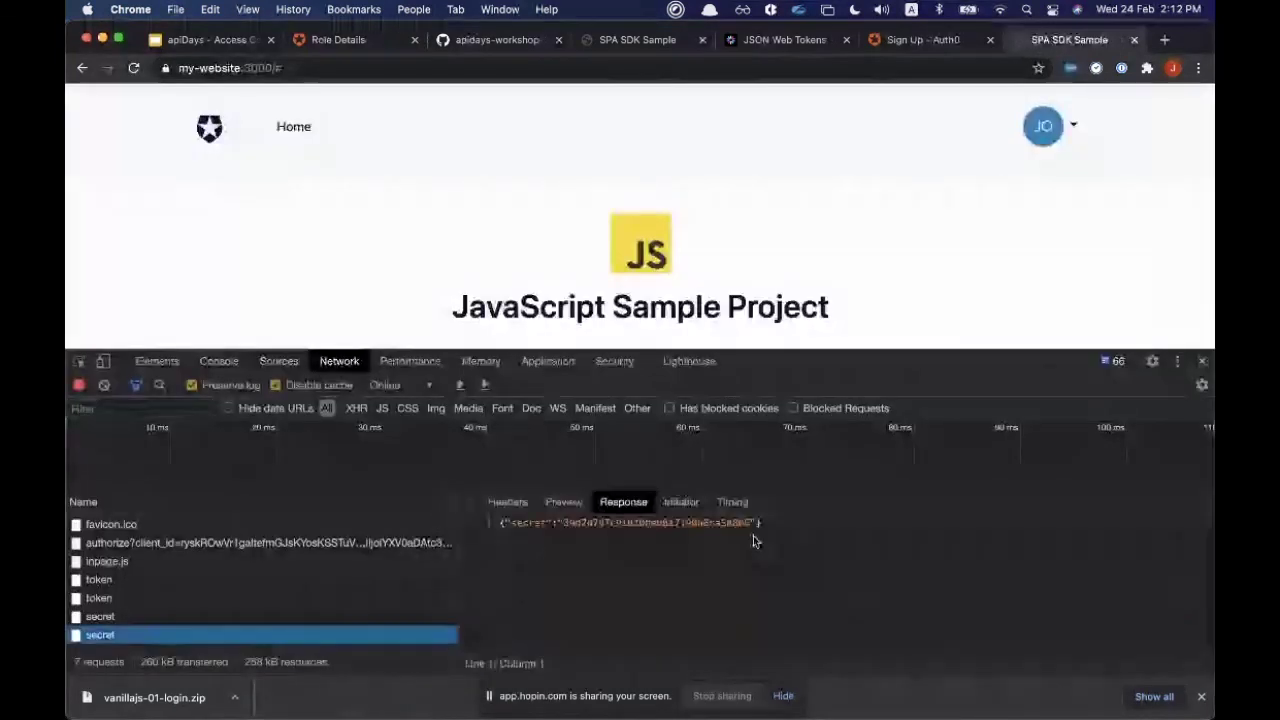
pyautogui.moveTo(760, 522); pyautogui.dragTo(494, 524)
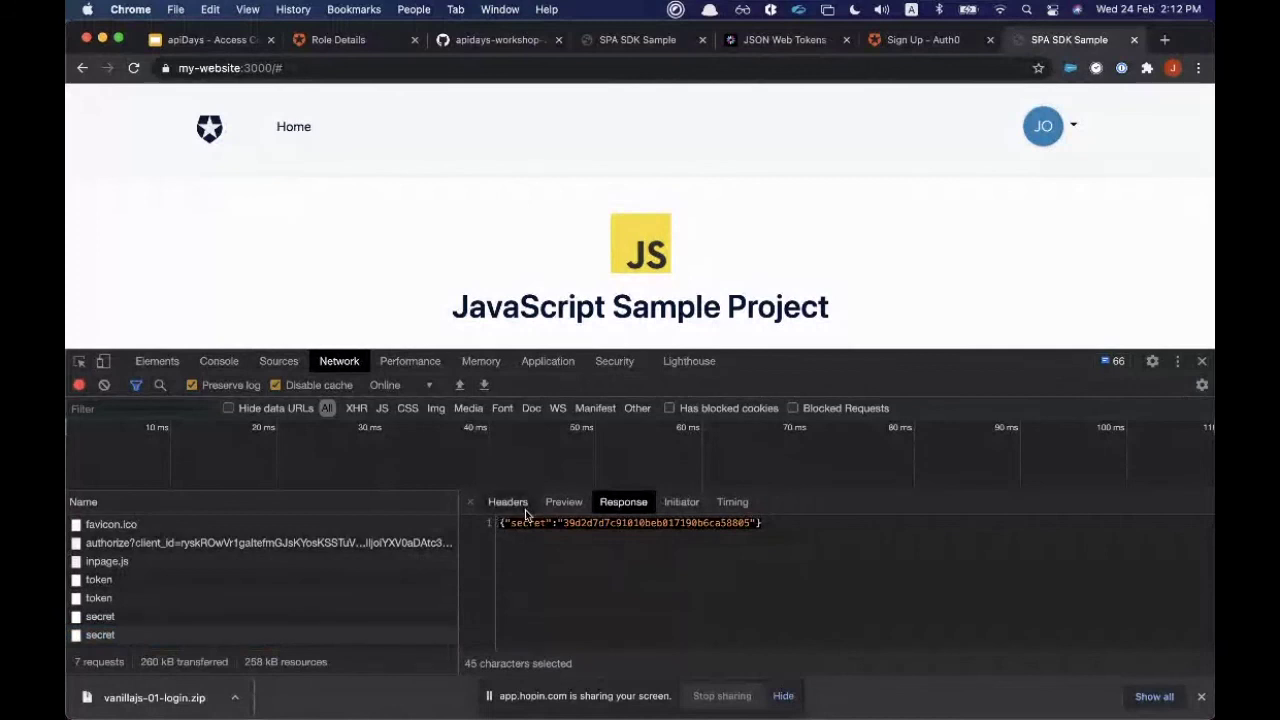
pyautogui.click(548, 361)
pyautogui.click(505, 426)
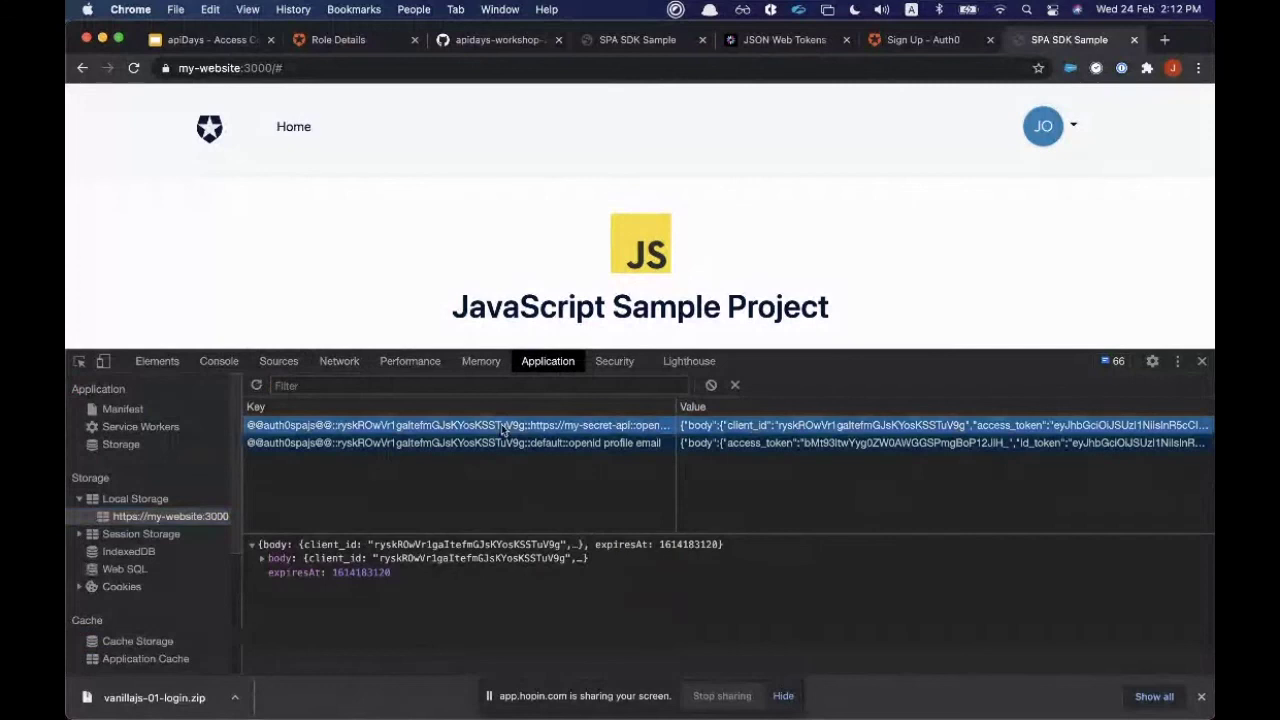
# Switch to the jwt.io JSON Web Tokens page to examine the secret API's access token.
pyautogui.click(755, 42)
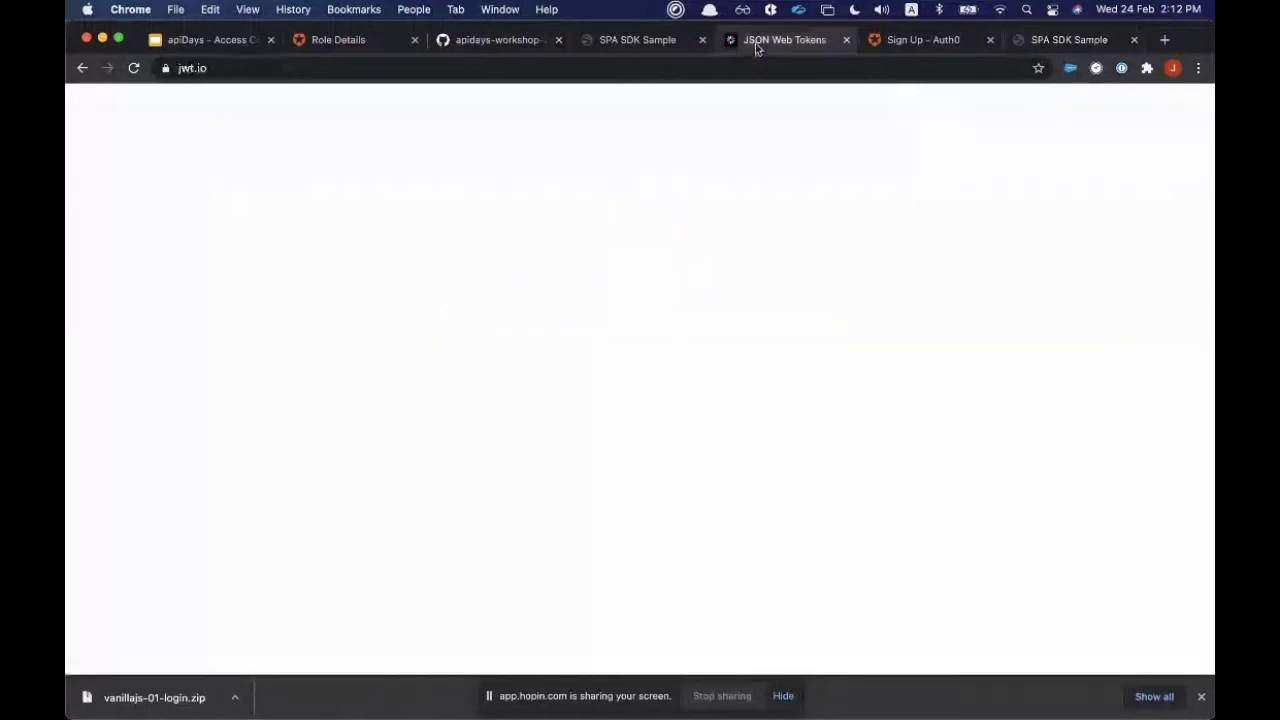
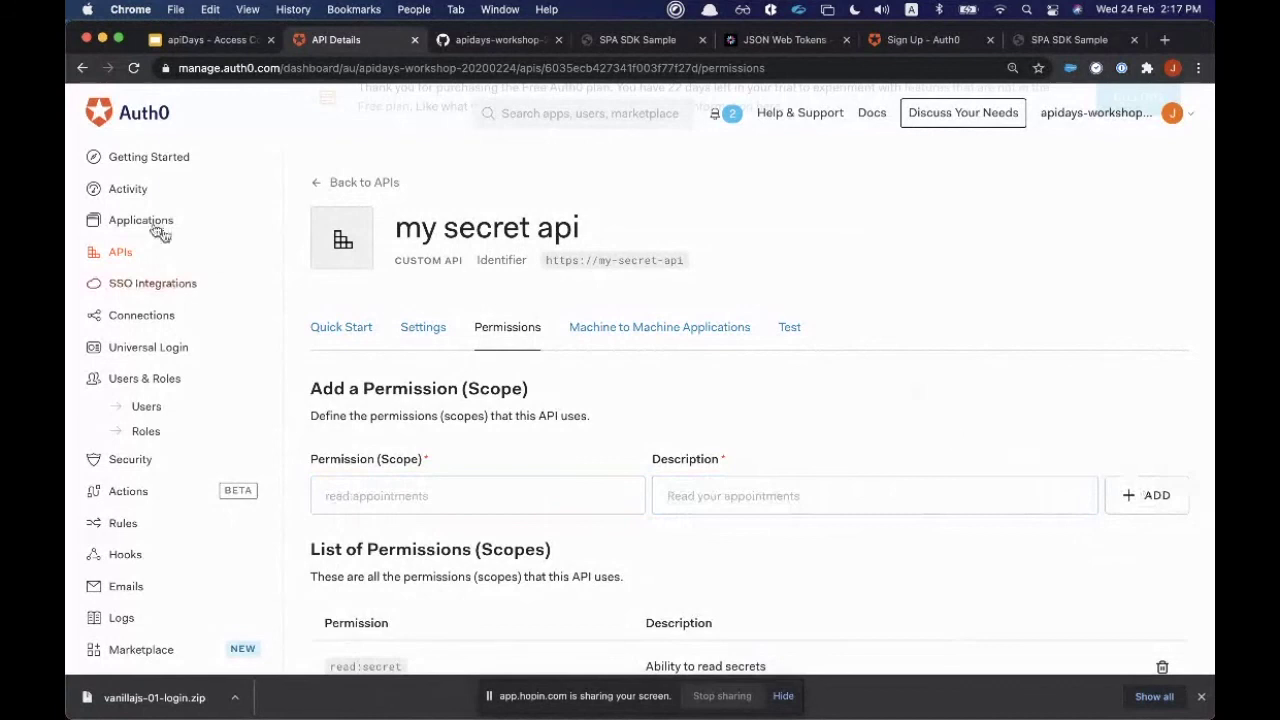
# Create a Regular Web Application in the Auth0 dashboard, keeping the name My App.
pyautogui.click(157, 229)
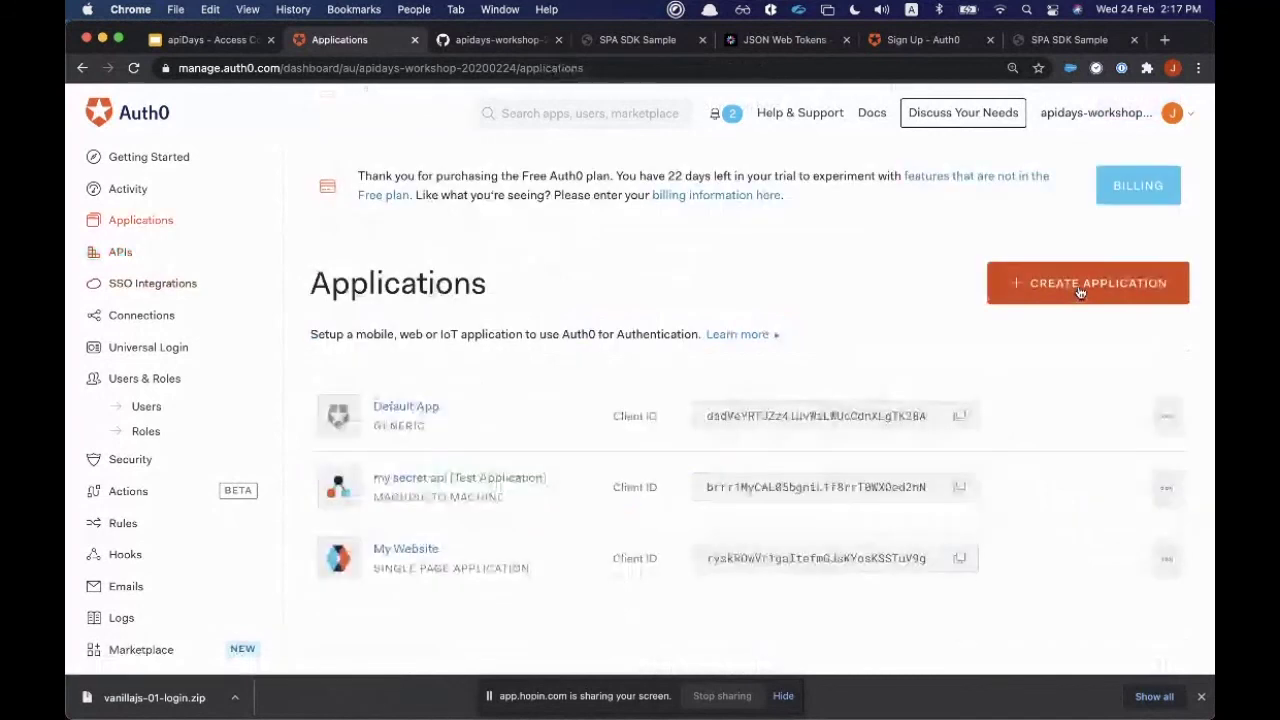
pyautogui.click(1080, 285)
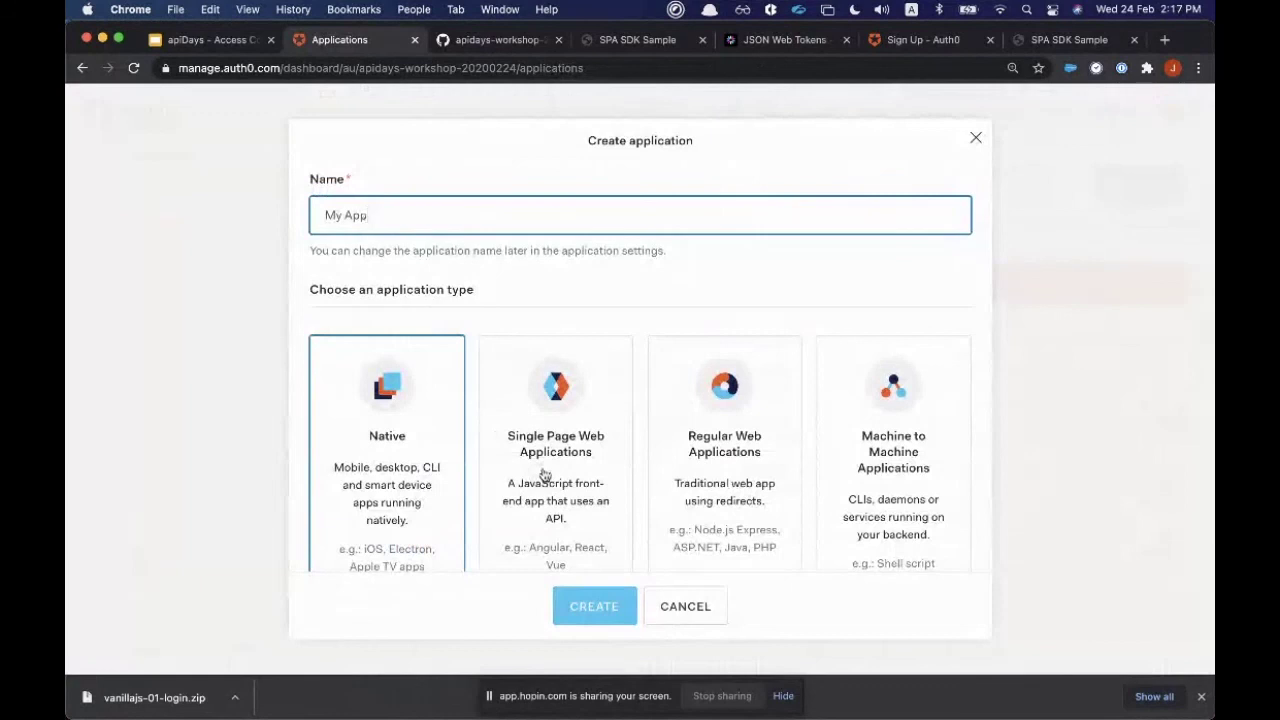
pyautogui.click(724, 453)
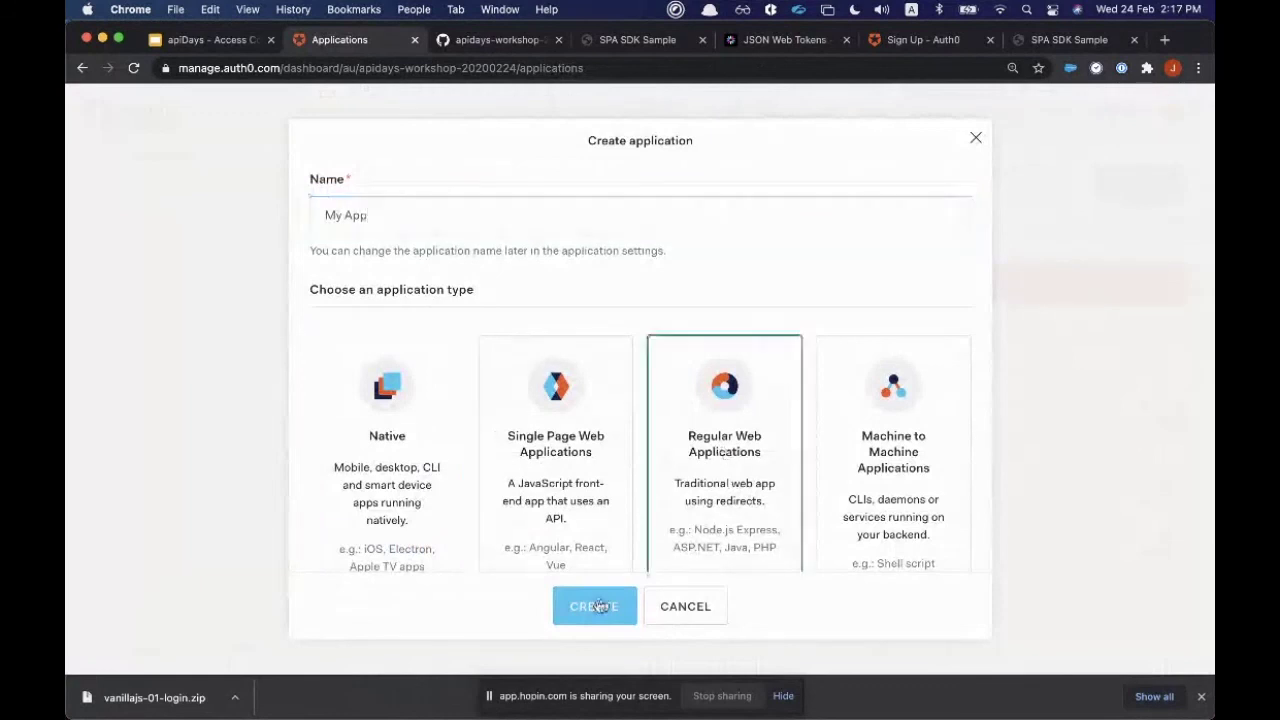
pyautogui.click(598, 606)
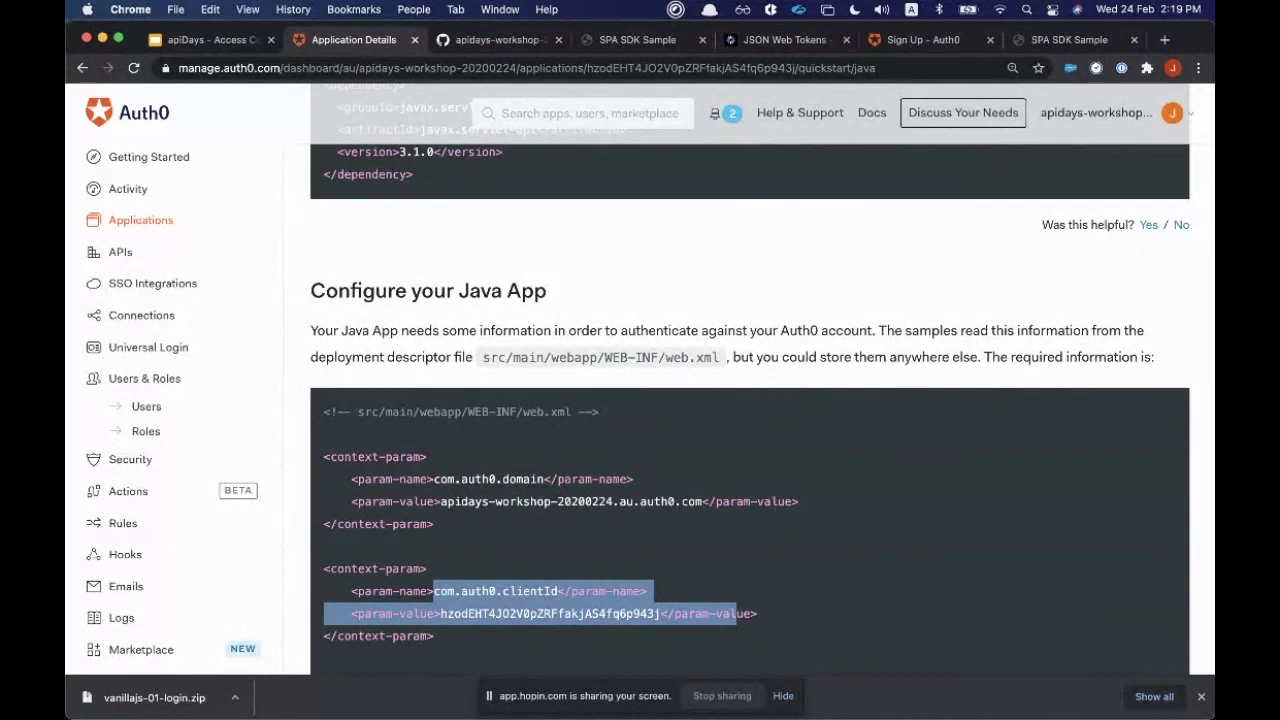
pyautogui.press('super+Tab')
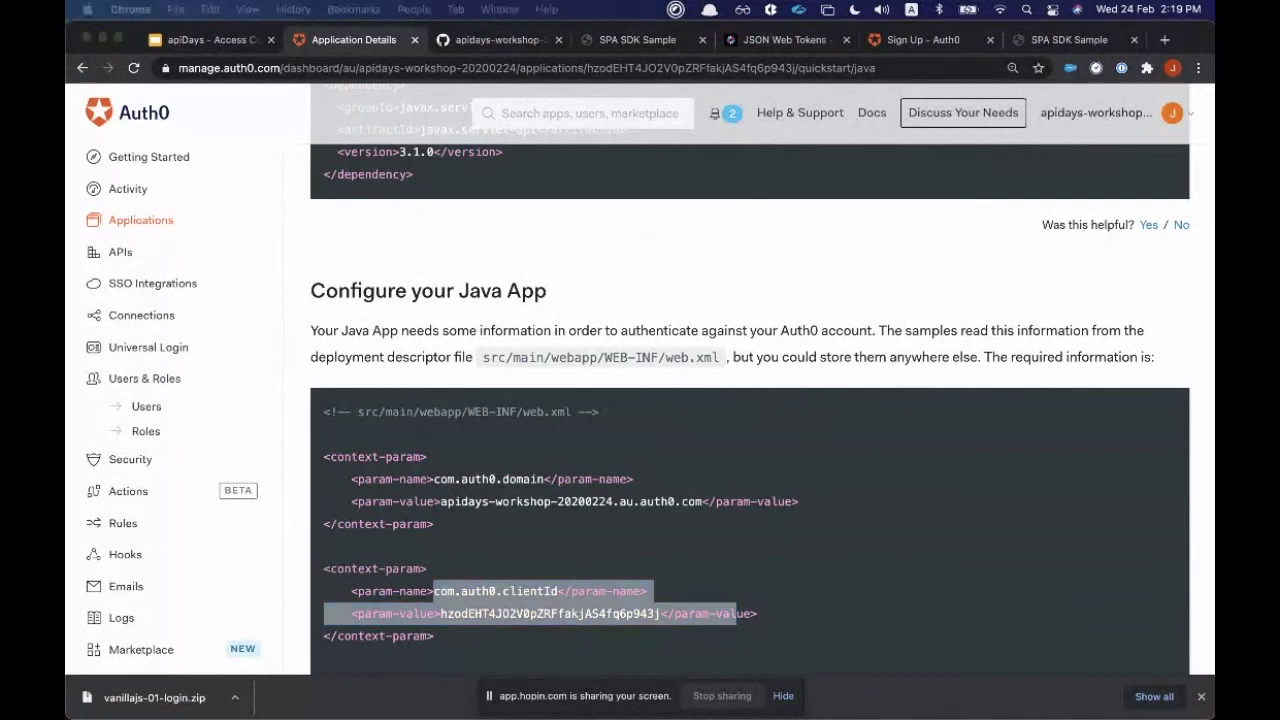